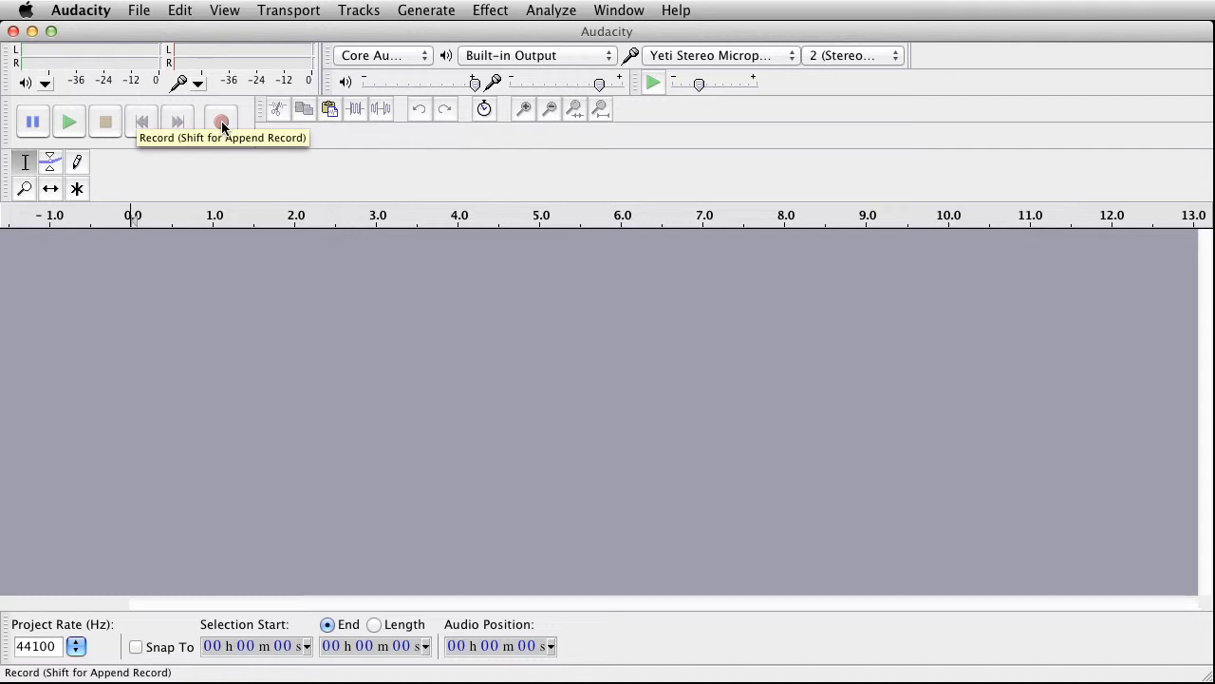
Step: Record a short voice clip about 5.5 seconds long on a new stereo track
{"action": "left_click", "coordinate": [221, 123]}
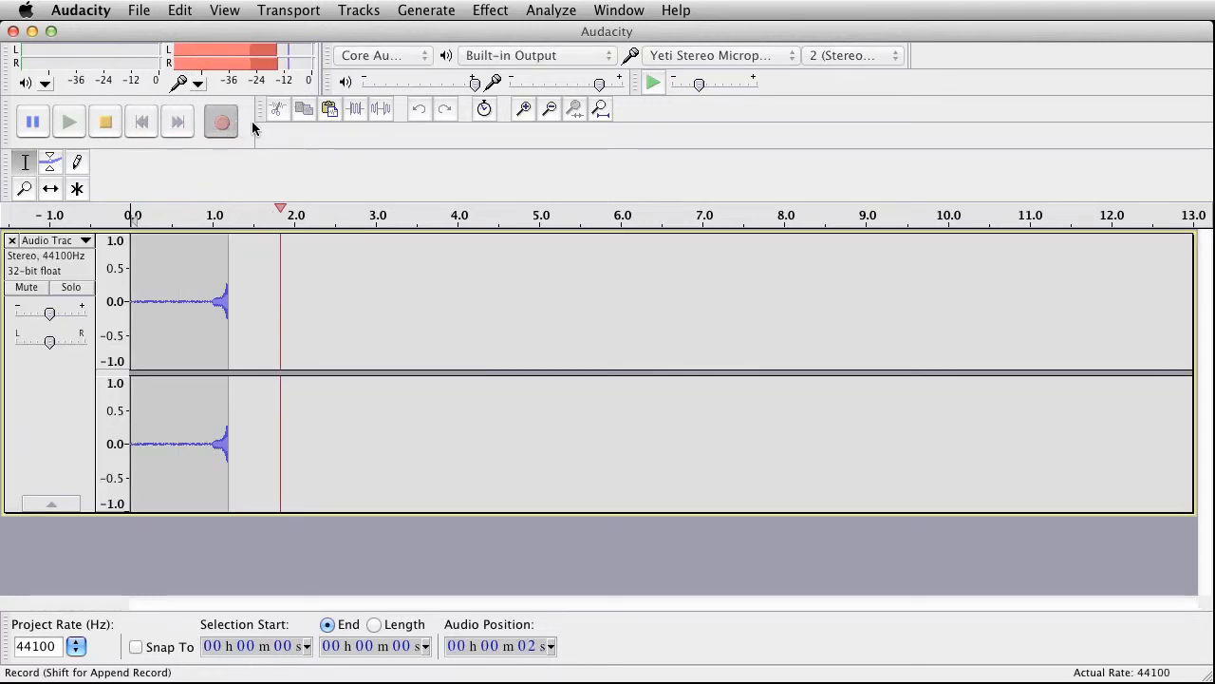
{"action": "left_click", "coordinate": [105, 123]}
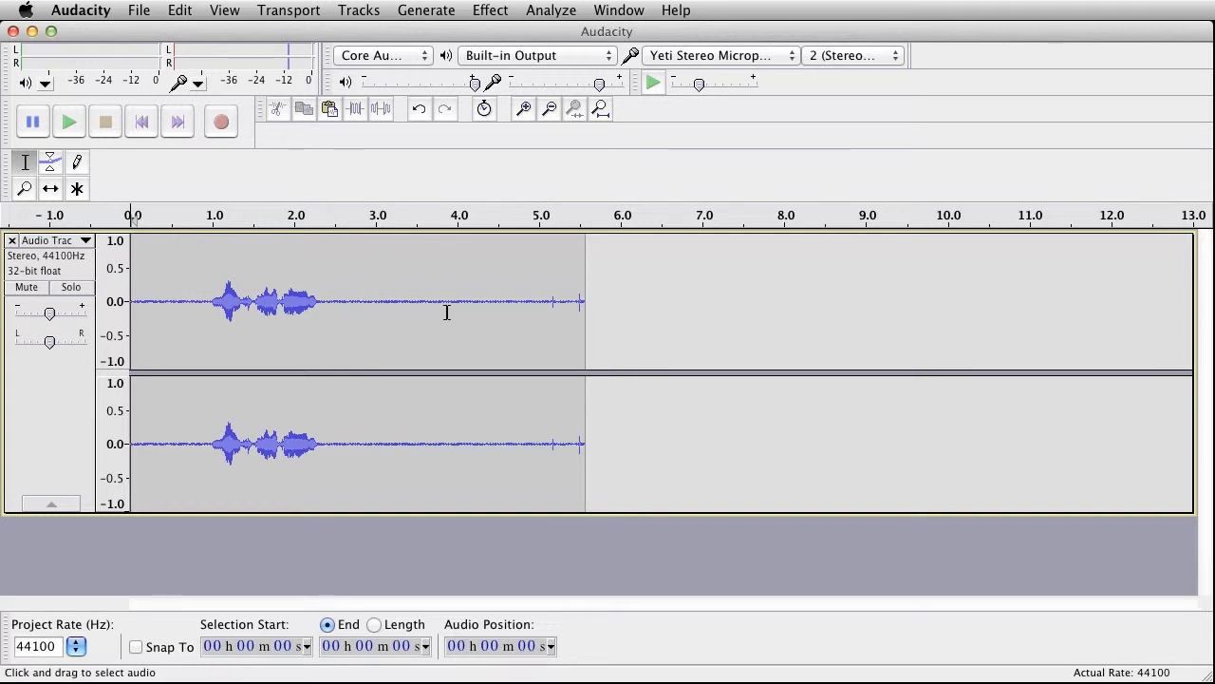
Step: Capture a Noise Removal profile from the quiet stretch between about 2.8 seconds and the end of the clip
{"action": "left_click", "coordinate": [354, 302]}
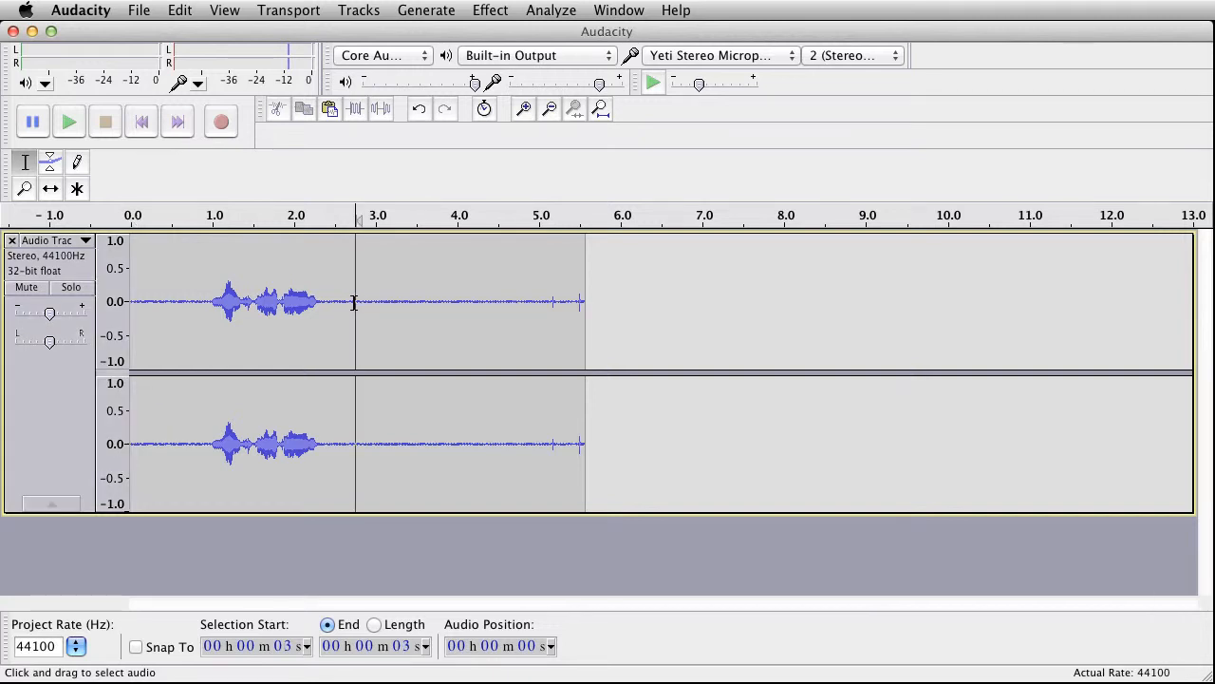
{"action": "left_click_drag", "start_coordinate": [356, 304], "coordinate": [610, 339]}
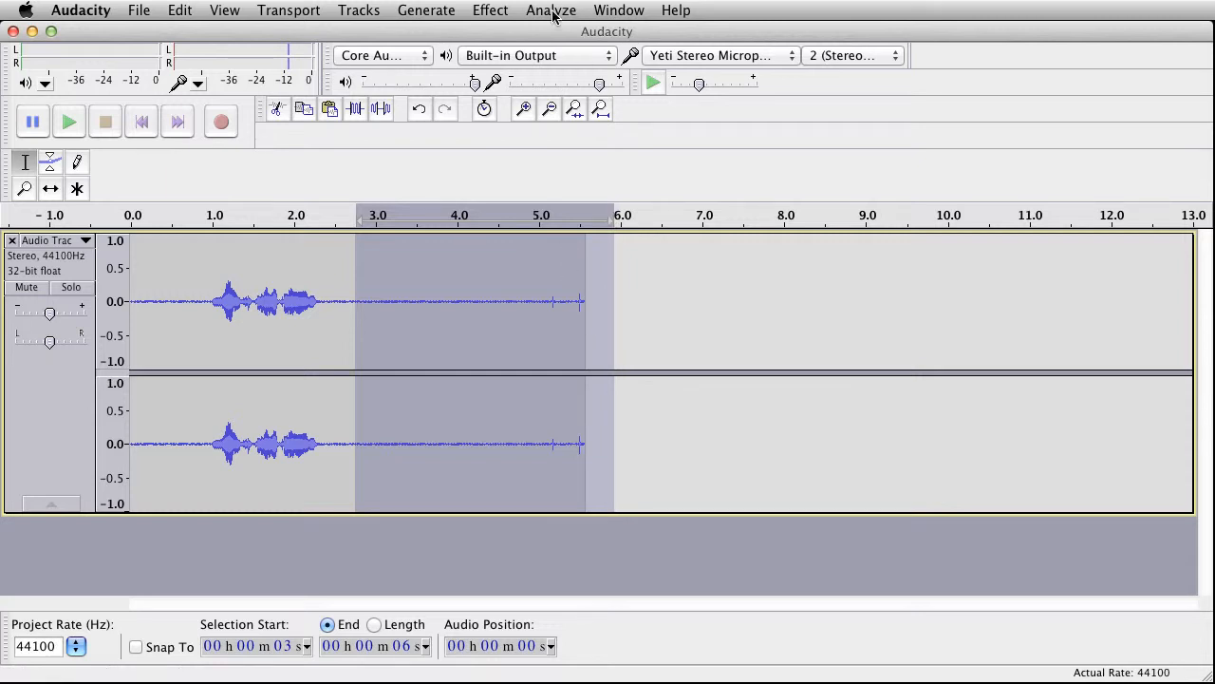
{"action": "left_click", "coordinate": [496, 12]}
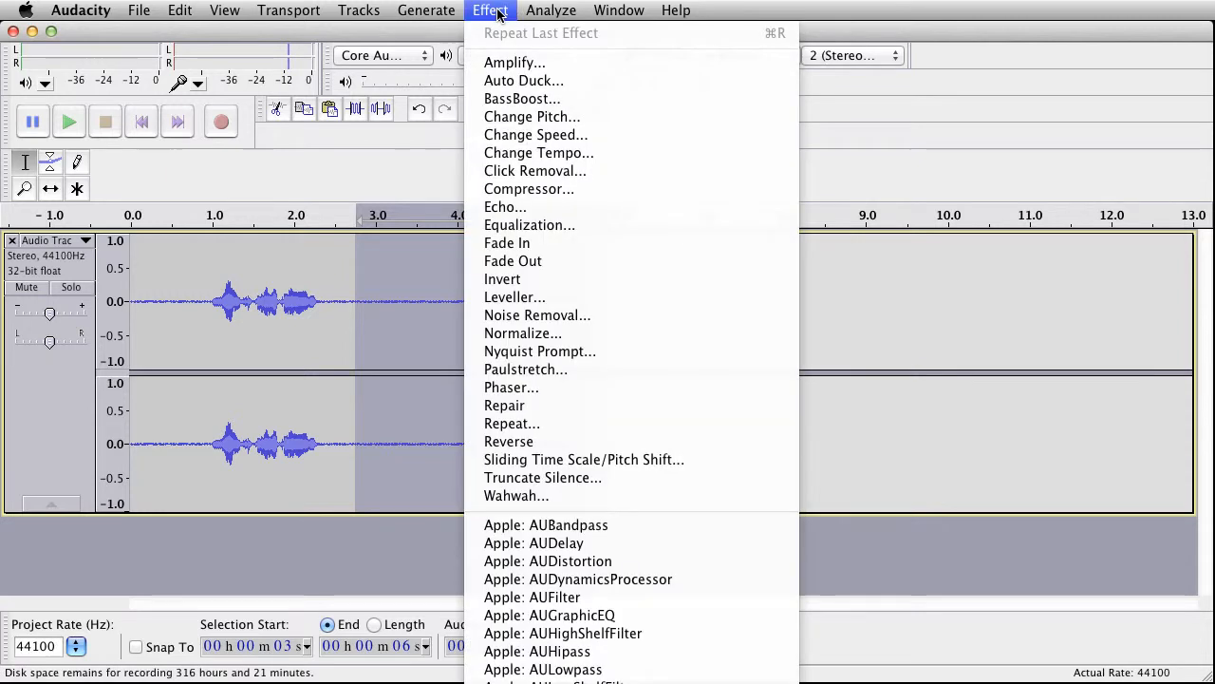
{"action": "left_click", "coordinate": [535, 316]}
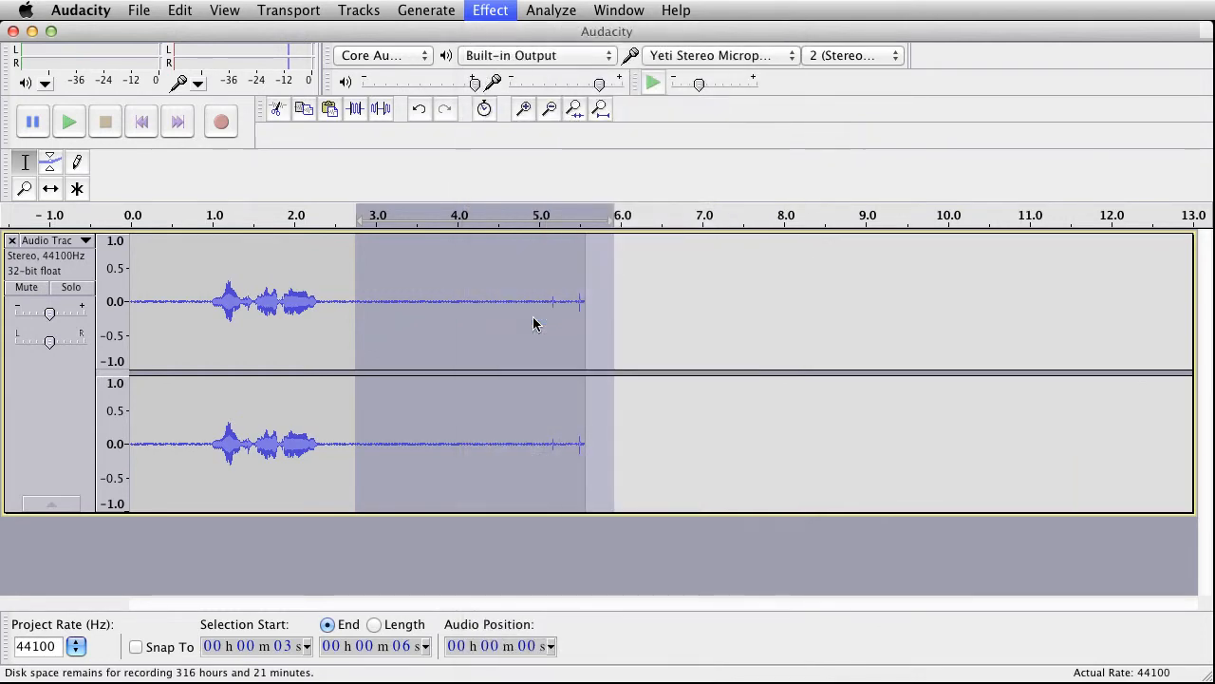
{"action": "left_click", "coordinate": [608, 269]}
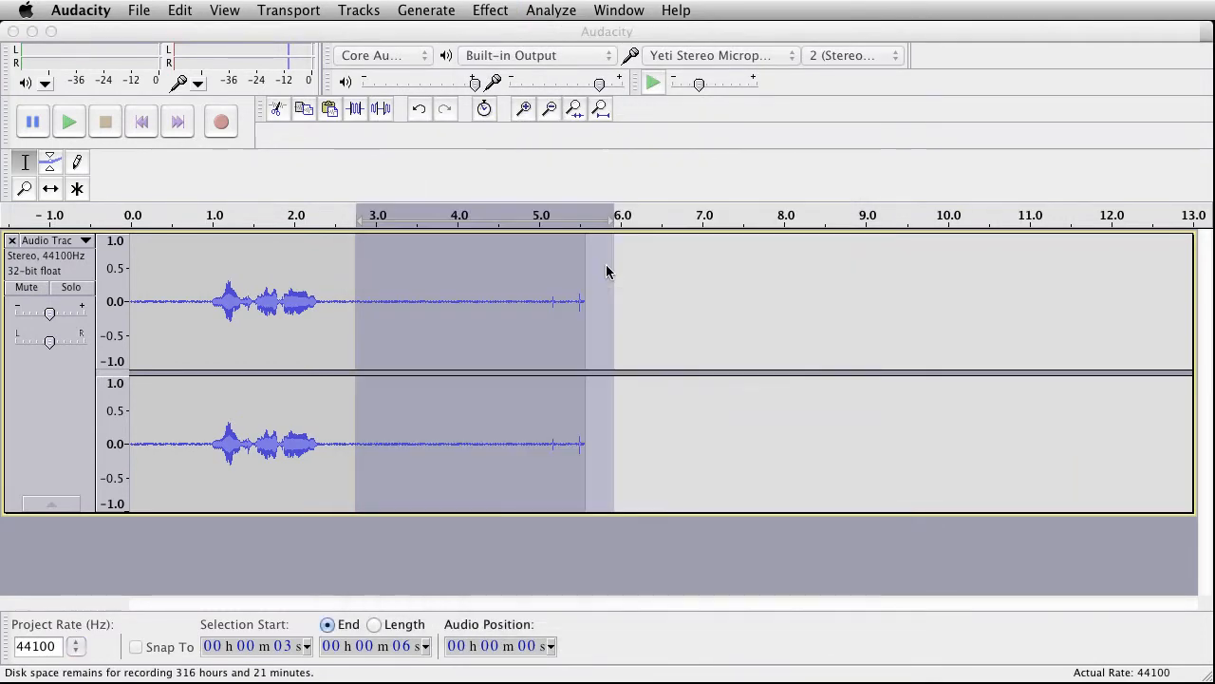
Step: Apply Noise Removal to the entire track with the 24 dB noise reduction setting
{"action": "left_click", "coordinate": [44, 391]}
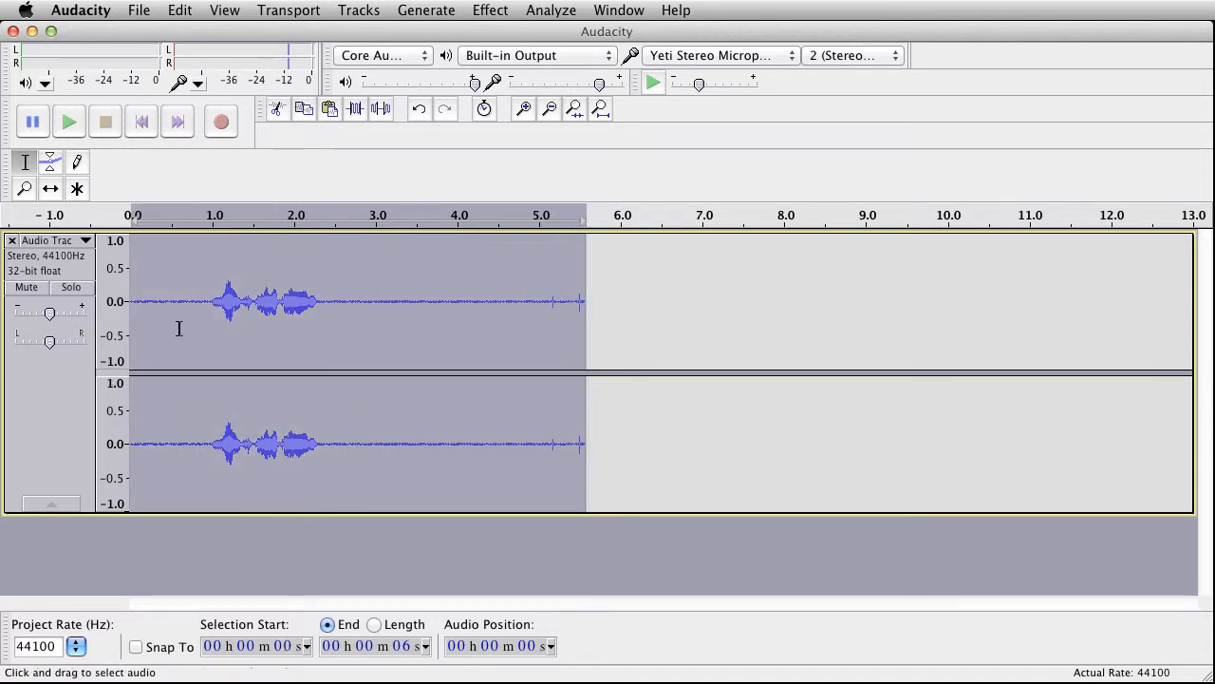
{"action": "left_click", "coordinate": [491, 11]}
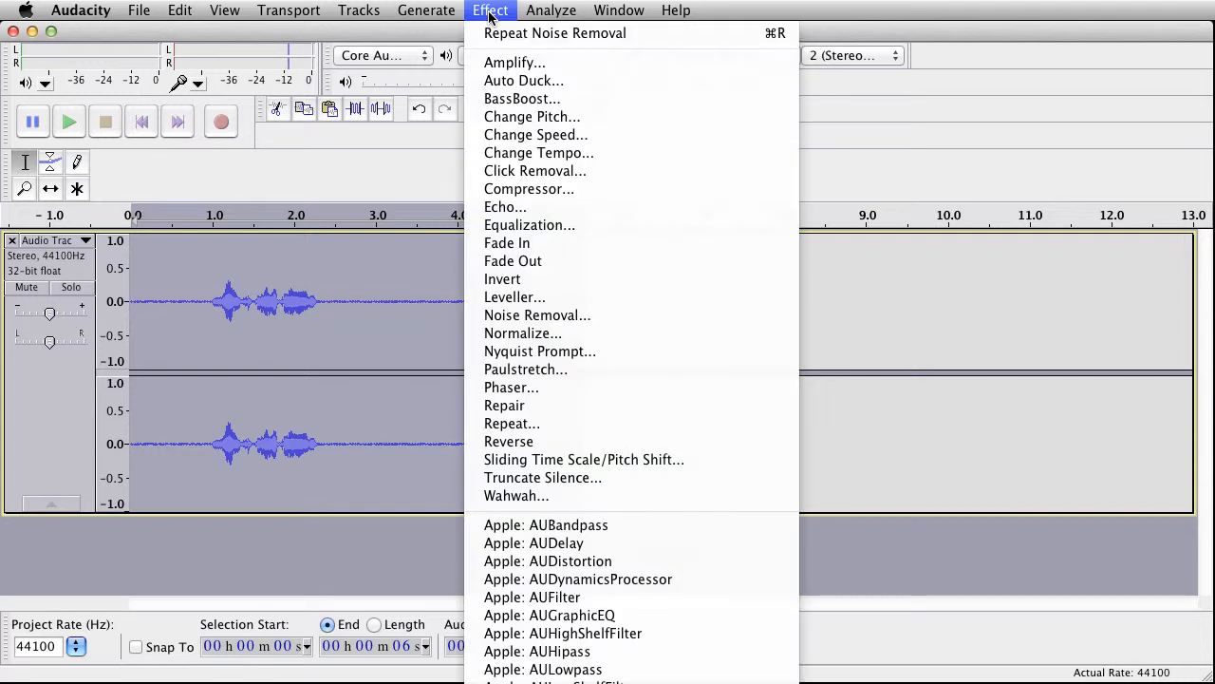
{"action": "left_click", "coordinate": [608, 317]}
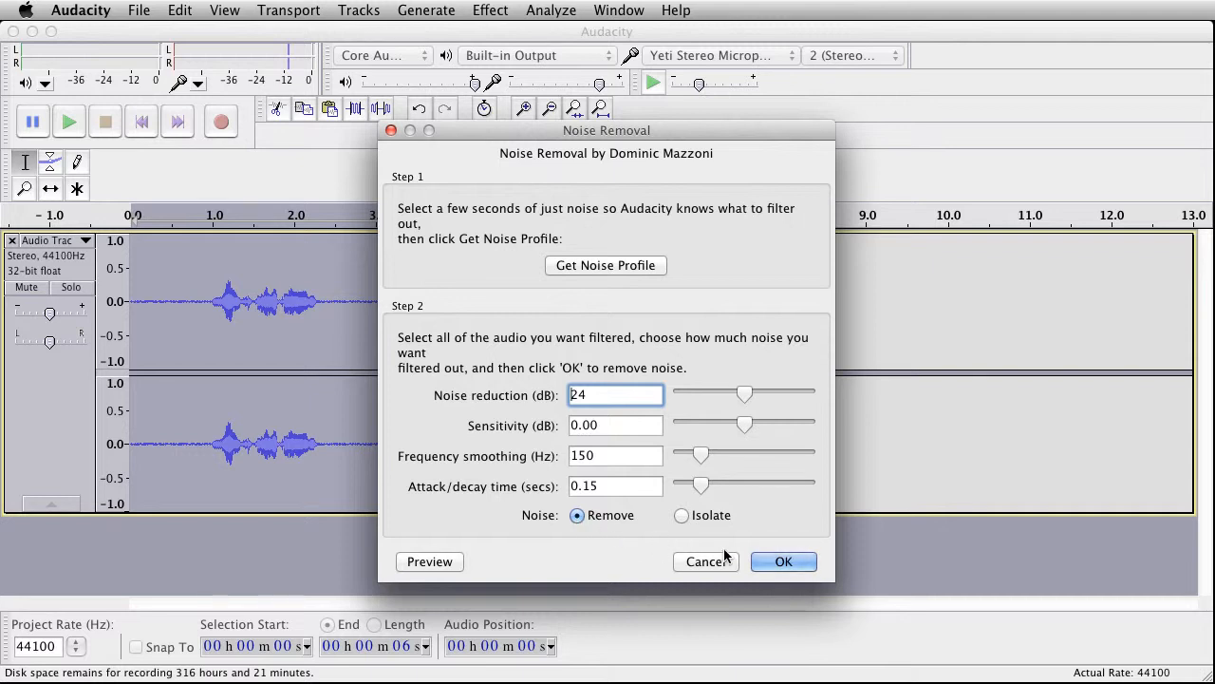
{"action": "left_click", "coordinate": [776, 562]}
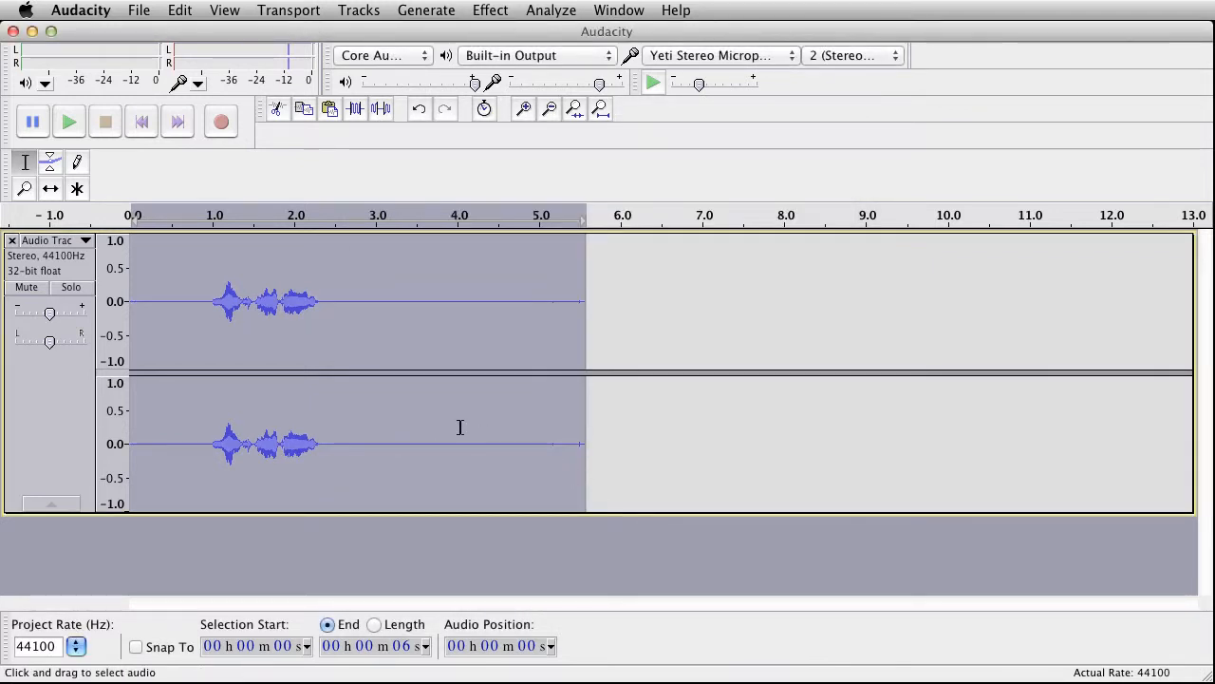
Step: Silence the tail of the recording from about 4.8 seconds to the end of the clip
{"action": "left_click_drag", "start_coordinate": [526, 444], "coordinate": [586, 447]}
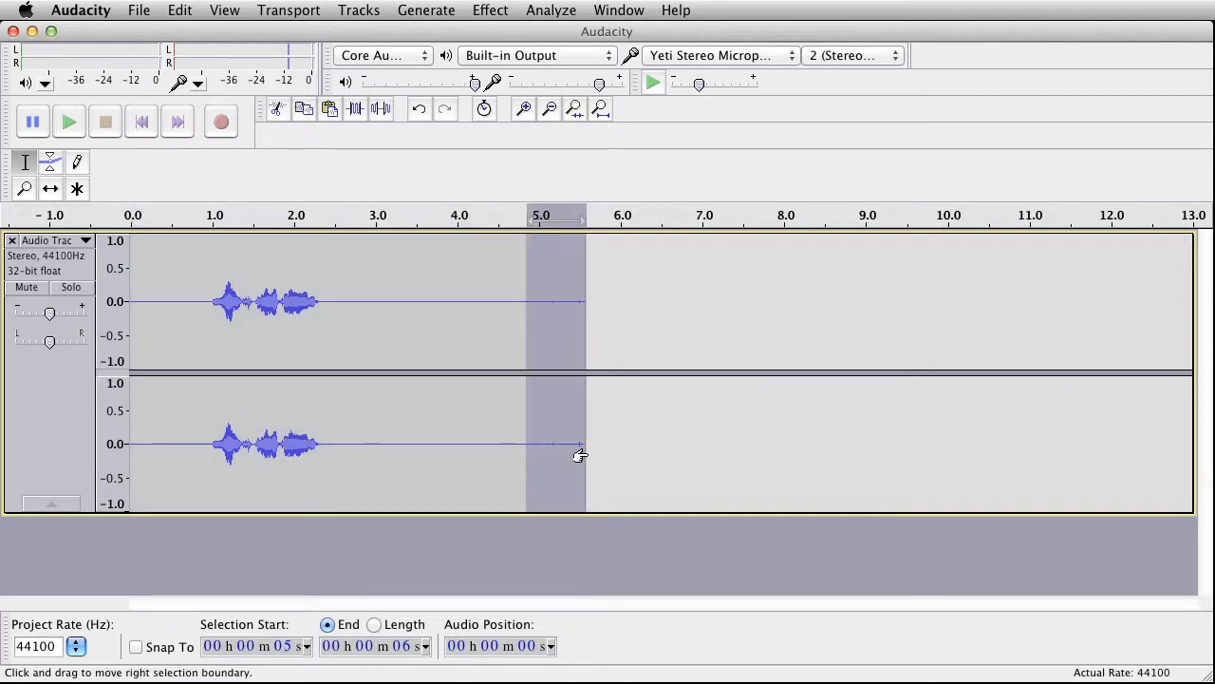
{"action": "left_click", "coordinate": [383, 111]}
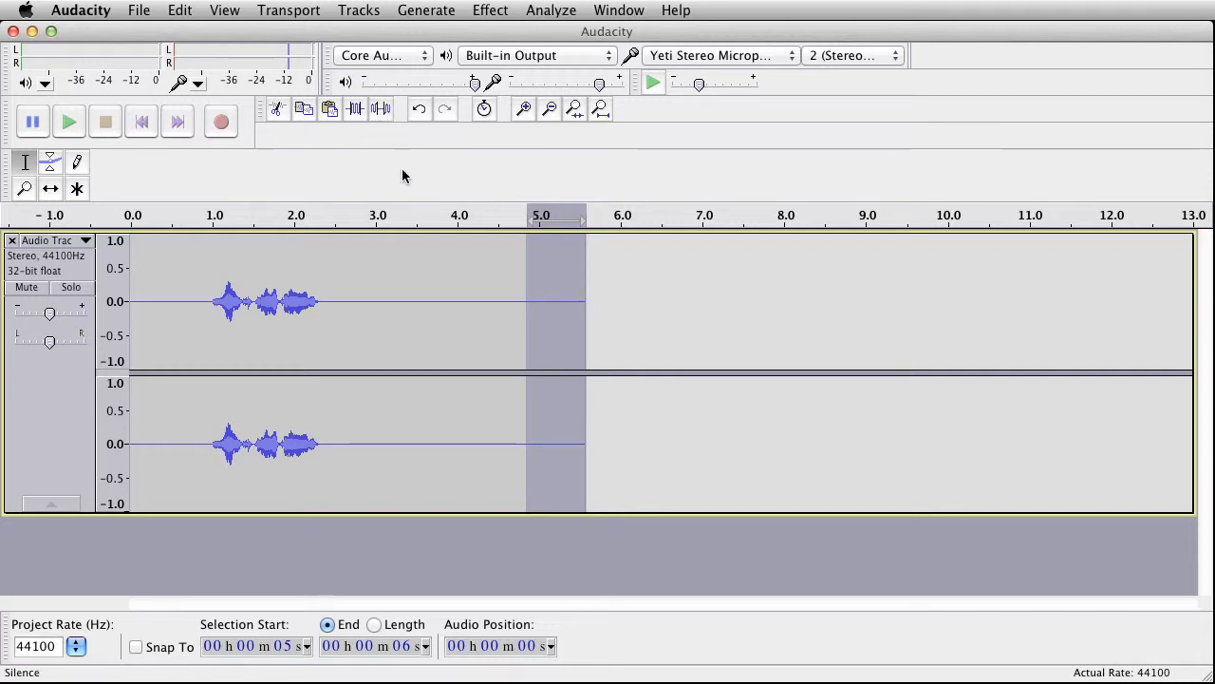
Step: Cut the quiet tail from about 4 seconds onward and the first 0.6 seconds or so of the clip
{"action": "left_click", "coordinate": [463, 322]}
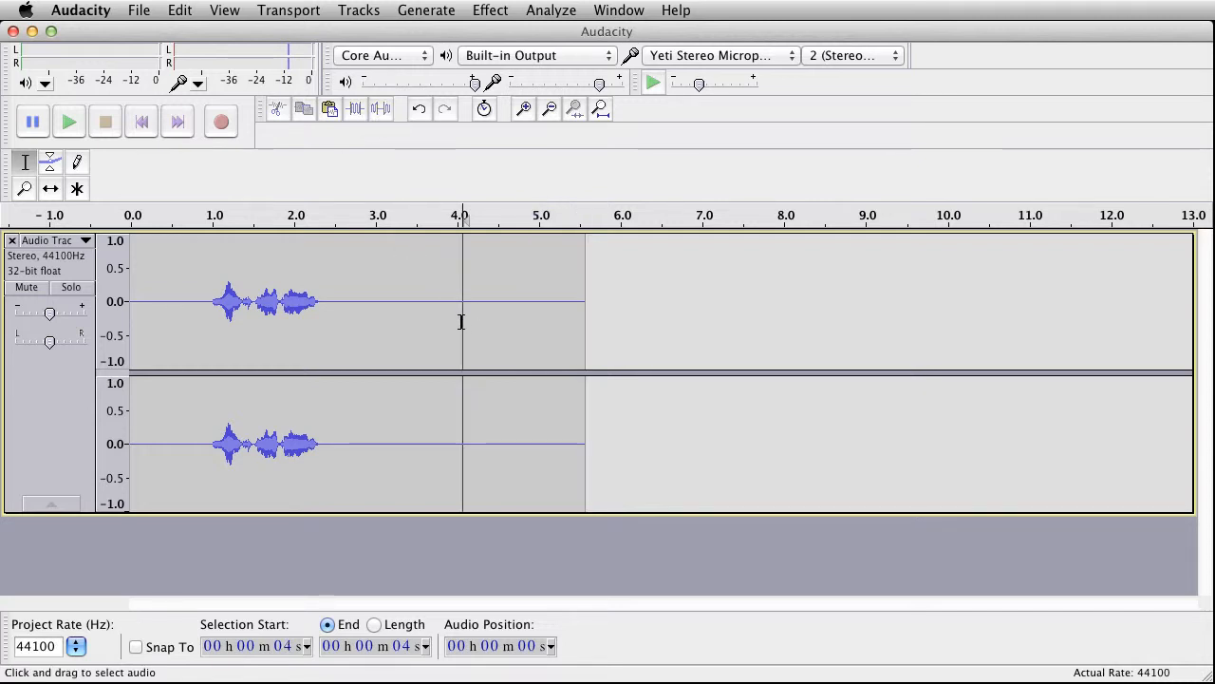
{"action": "left_click_drag", "start_coordinate": [461, 322], "coordinate": [585, 336]}
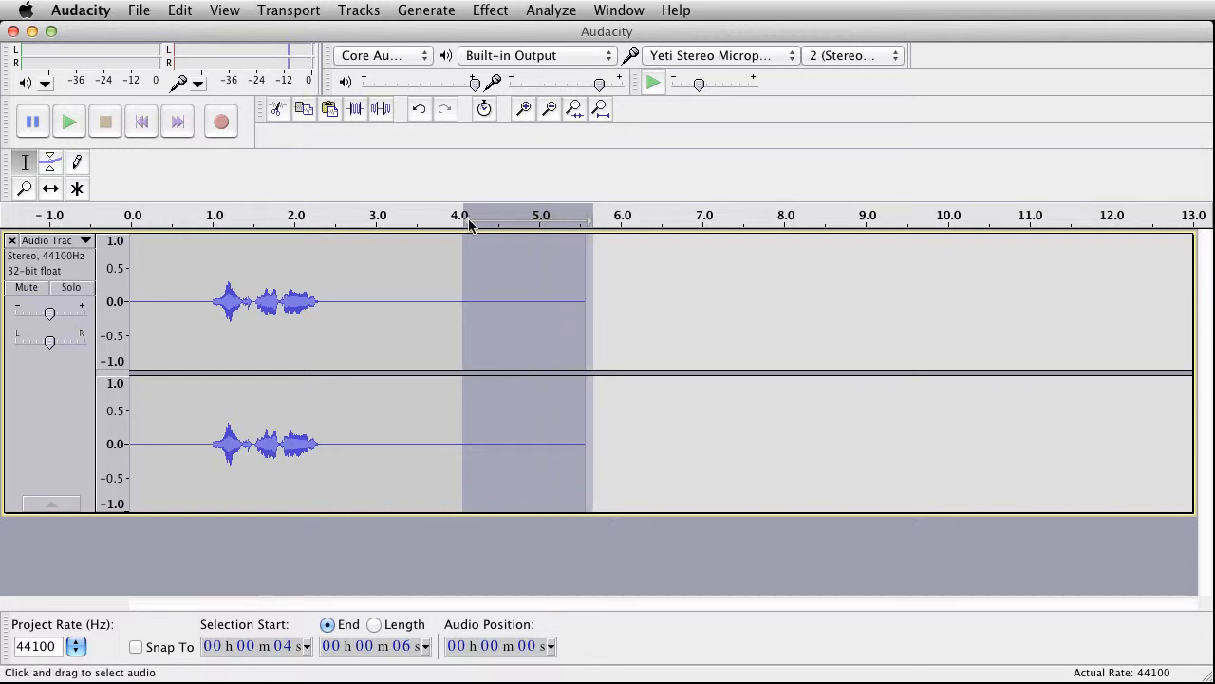
{"action": "left_click", "coordinate": [276, 110]}
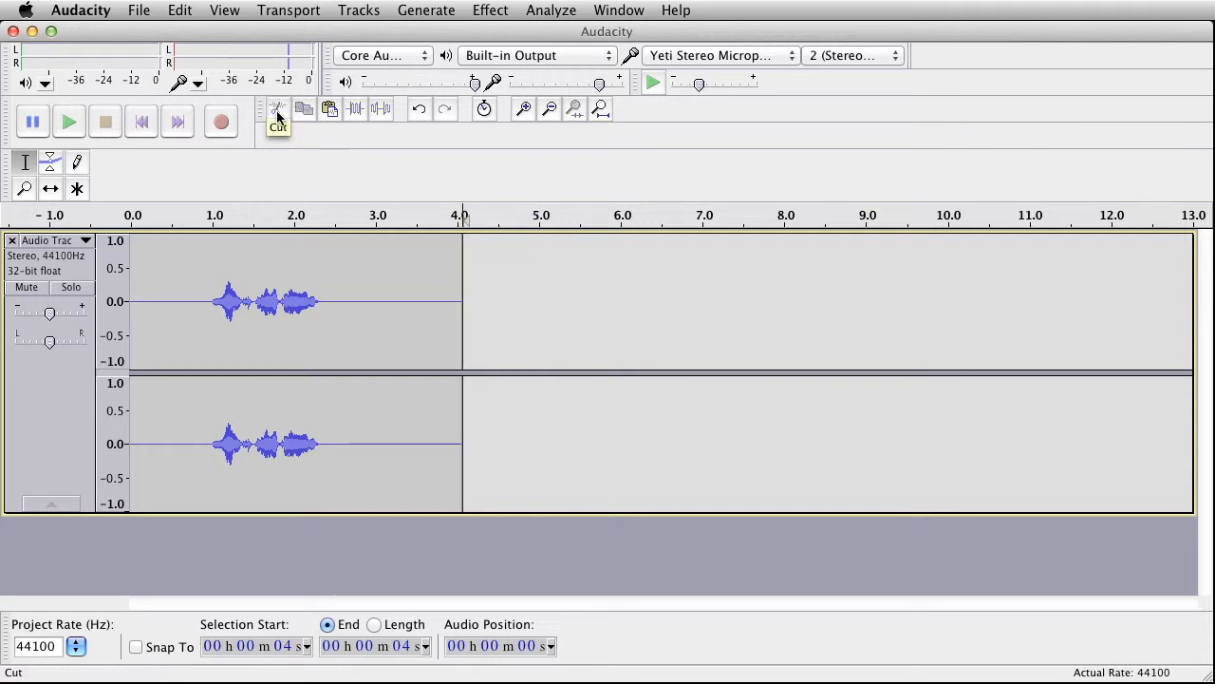
{"action": "left_click_drag", "start_coordinate": [181, 300], "coordinate": [124, 296]}
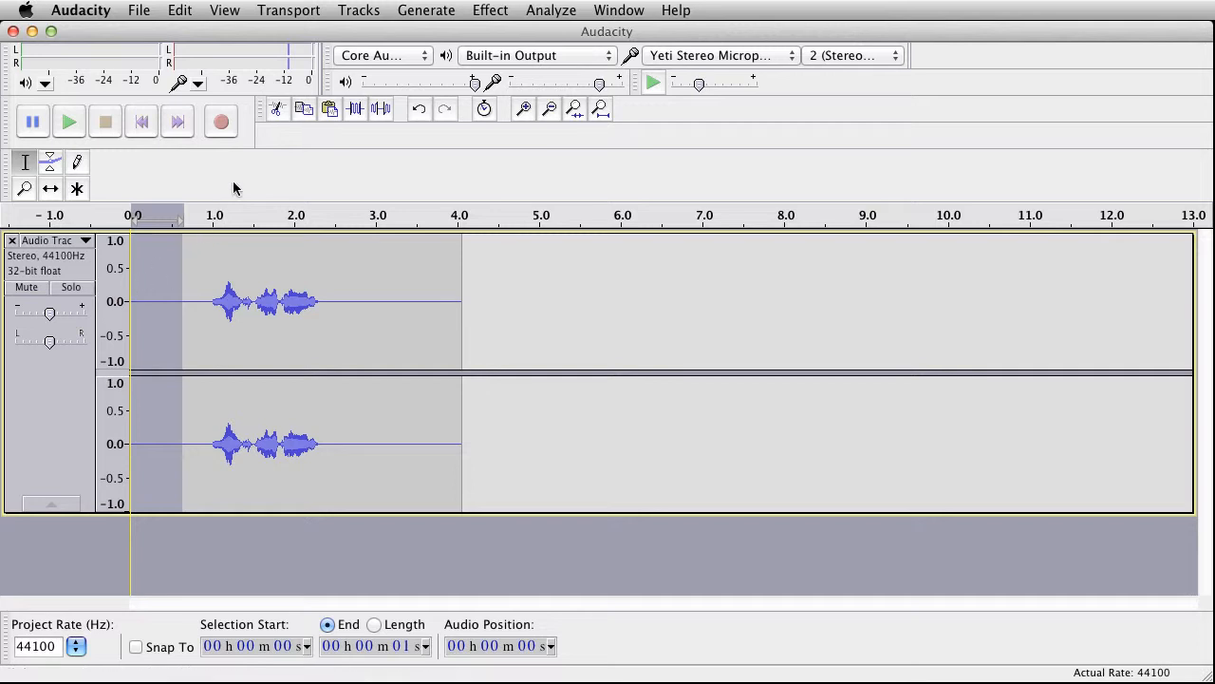
{"action": "left_click", "coordinate": [275, 108]}
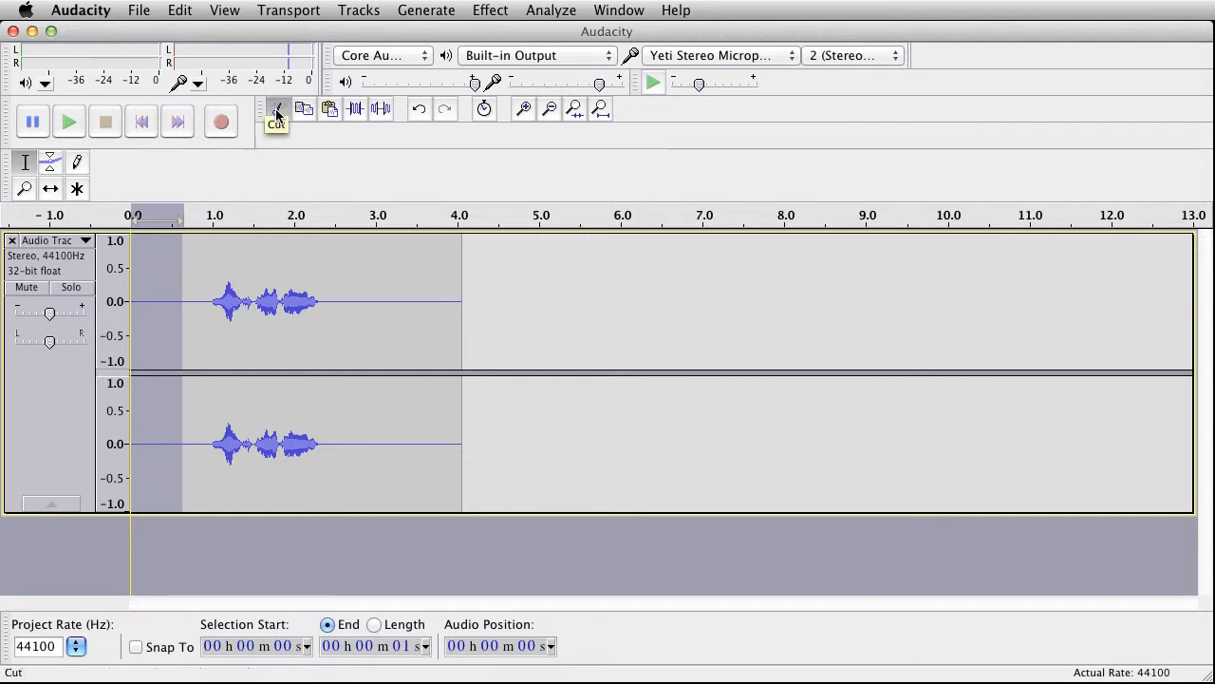
Step: Raise the pitch of the entire track by 6 percent (1.01 semitones) with Change Pitch
{"action": "left_click", "coordinate": [45, 393]}
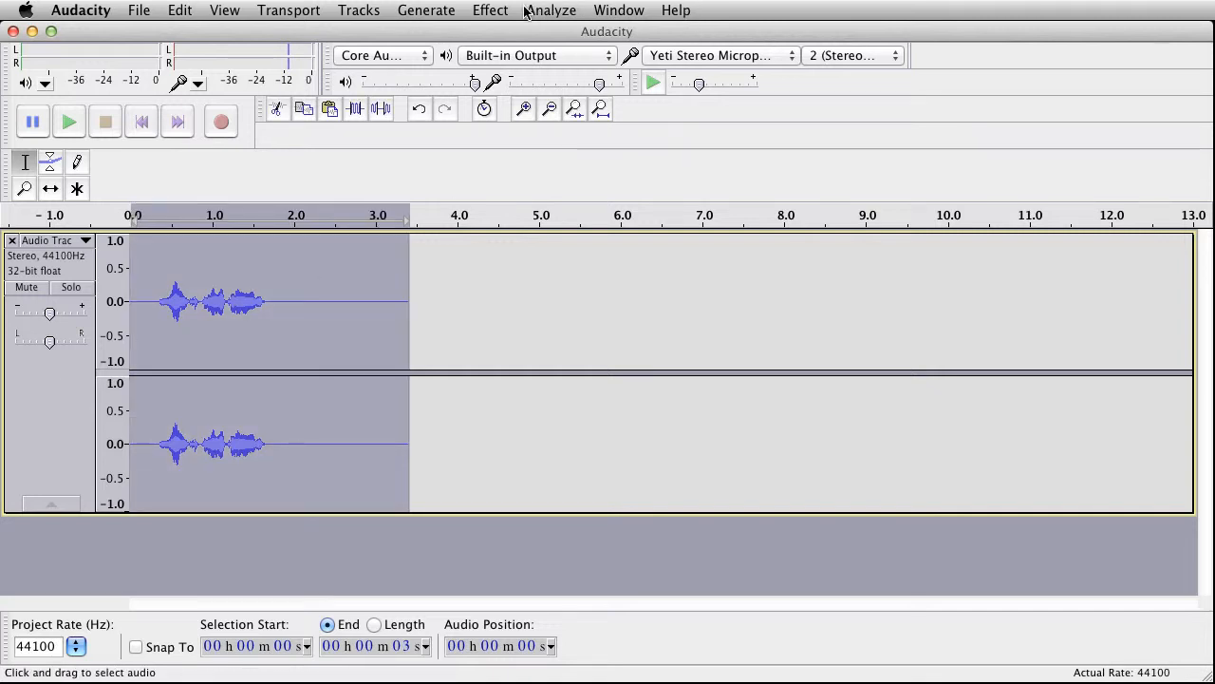
{"action": "left_click", "coordinate": [490, 11]}
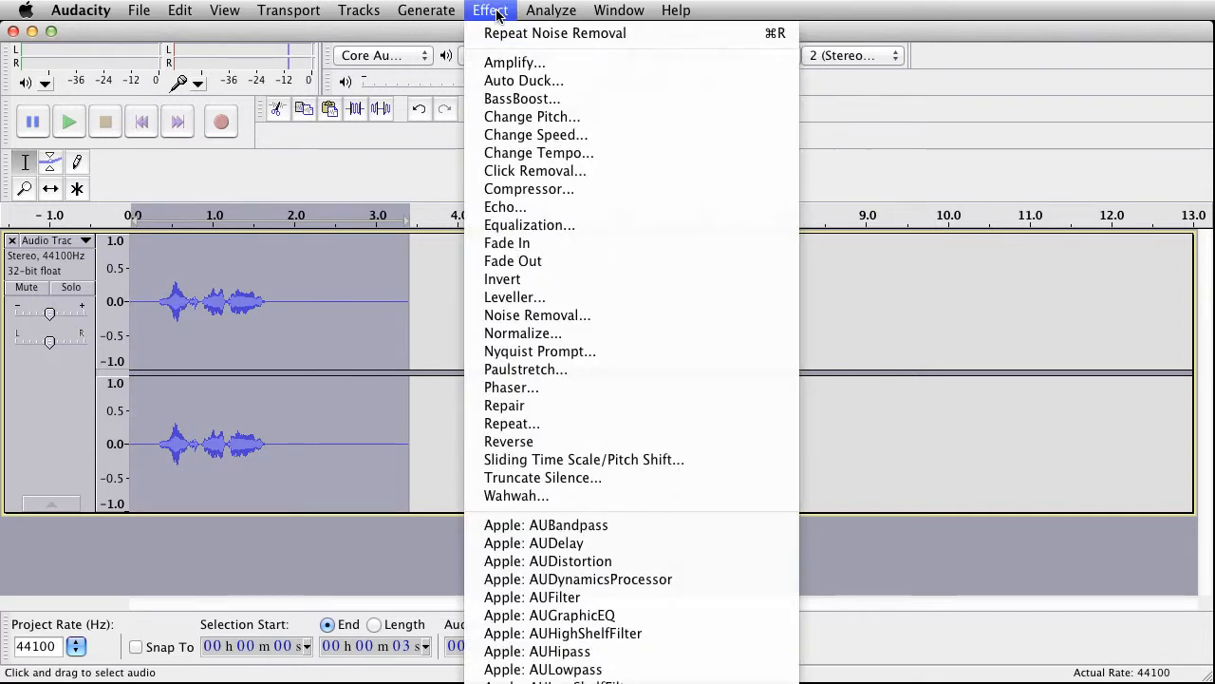
{"action": "left_click", "coordinate": [531, 117]}
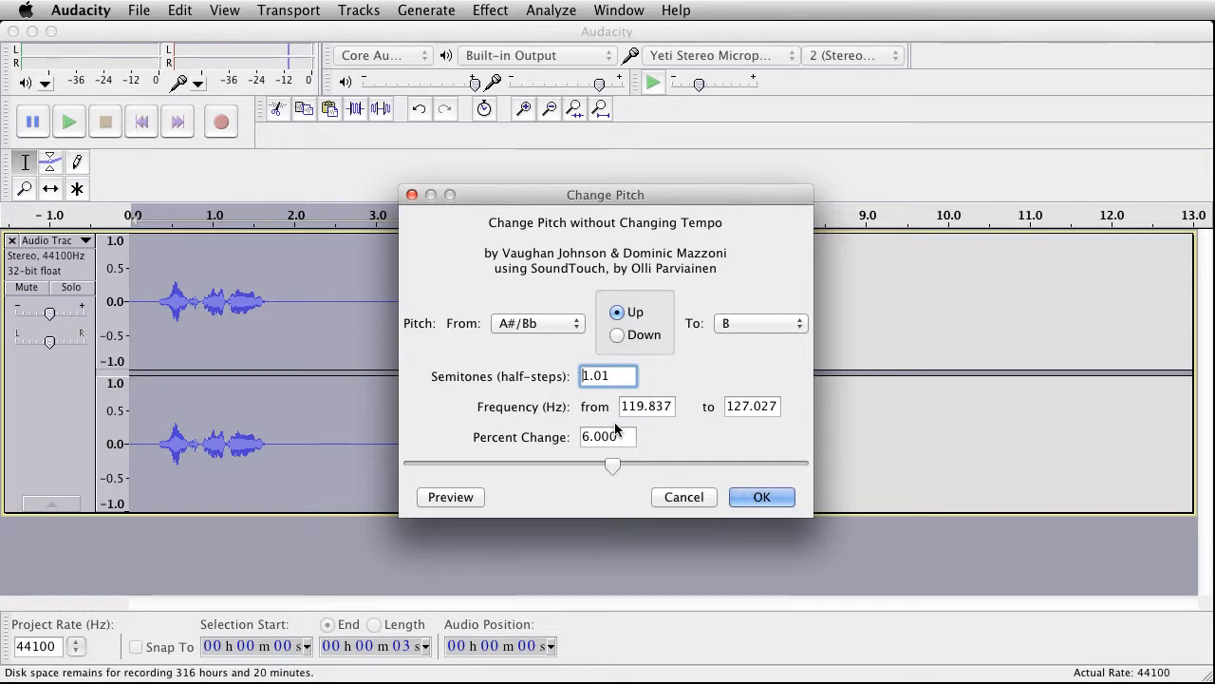
{"action": "left_click", "coordinate": [757, 501]}
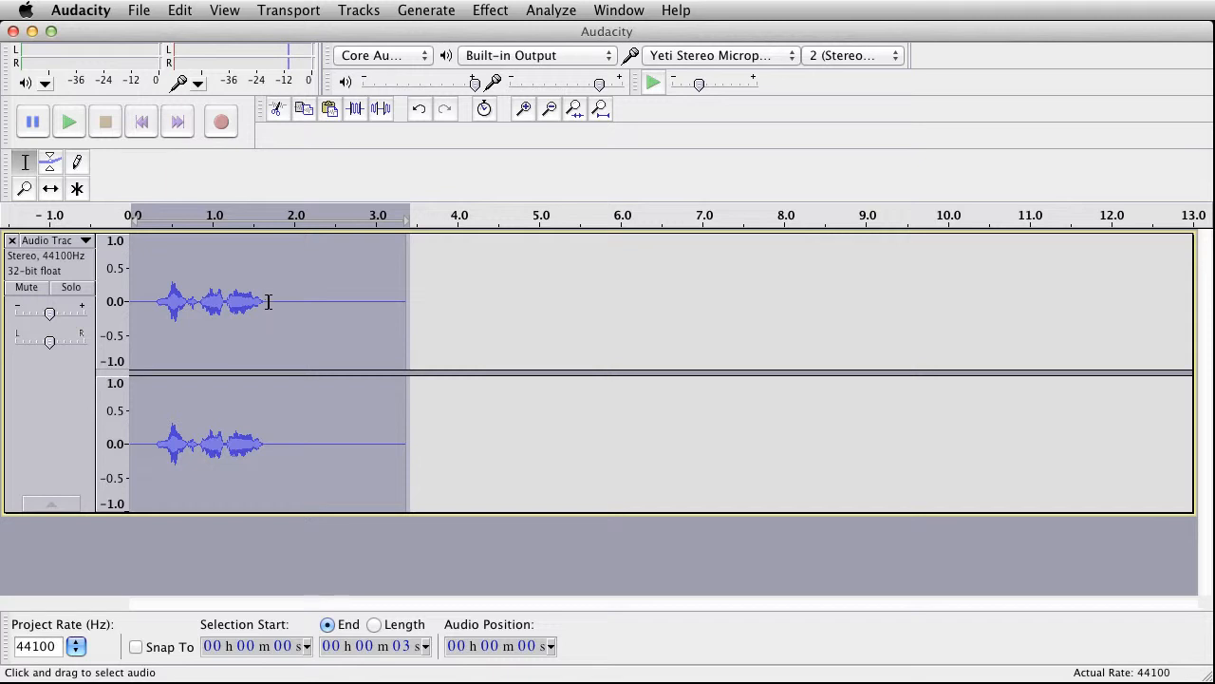
Step: Start saving the project and create a new folder named Test on the Desktop for it
{"action": "left_click", "coordinate": [142, 11]}
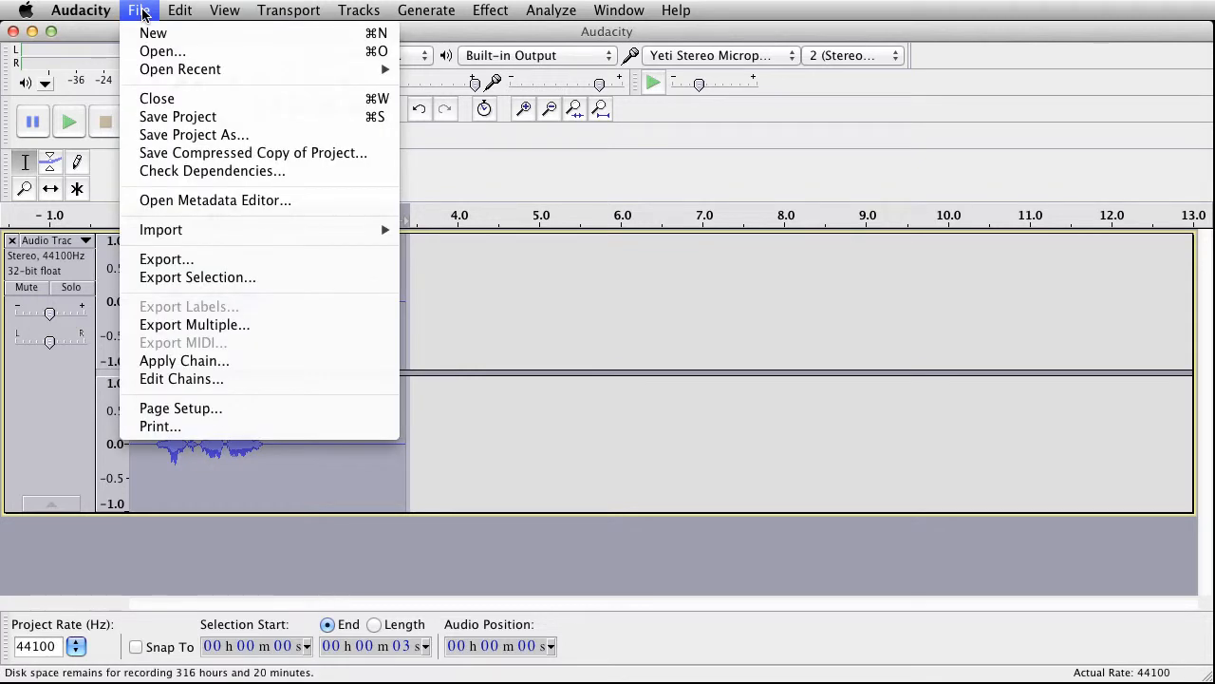
{"action": "left_click", "coordinate": [177, 117]}
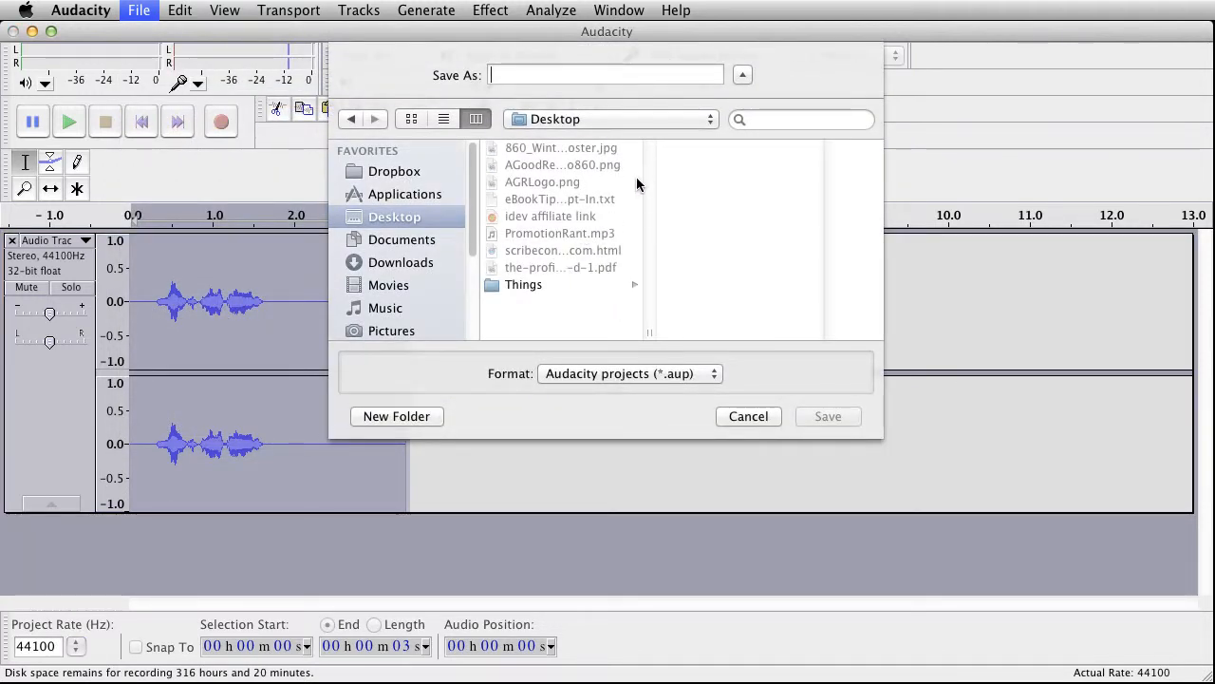
{"action": "left_click", "coordinate": [415, 415]}
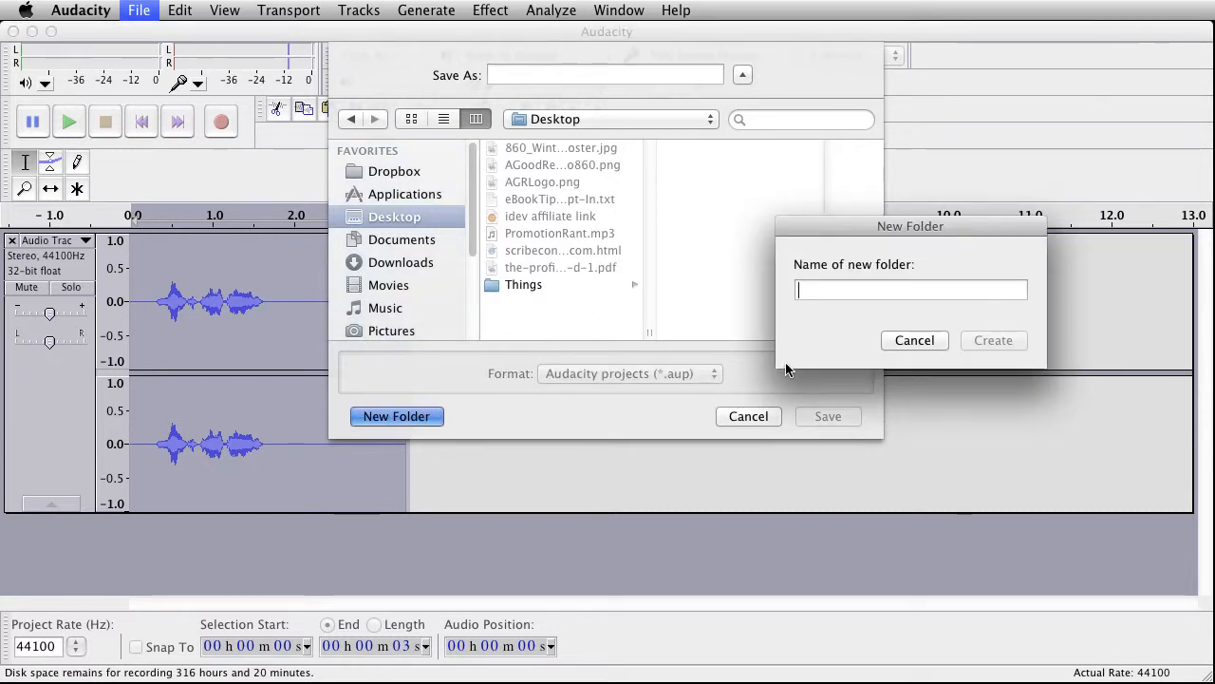
{"action": "type", "text": "Test"}
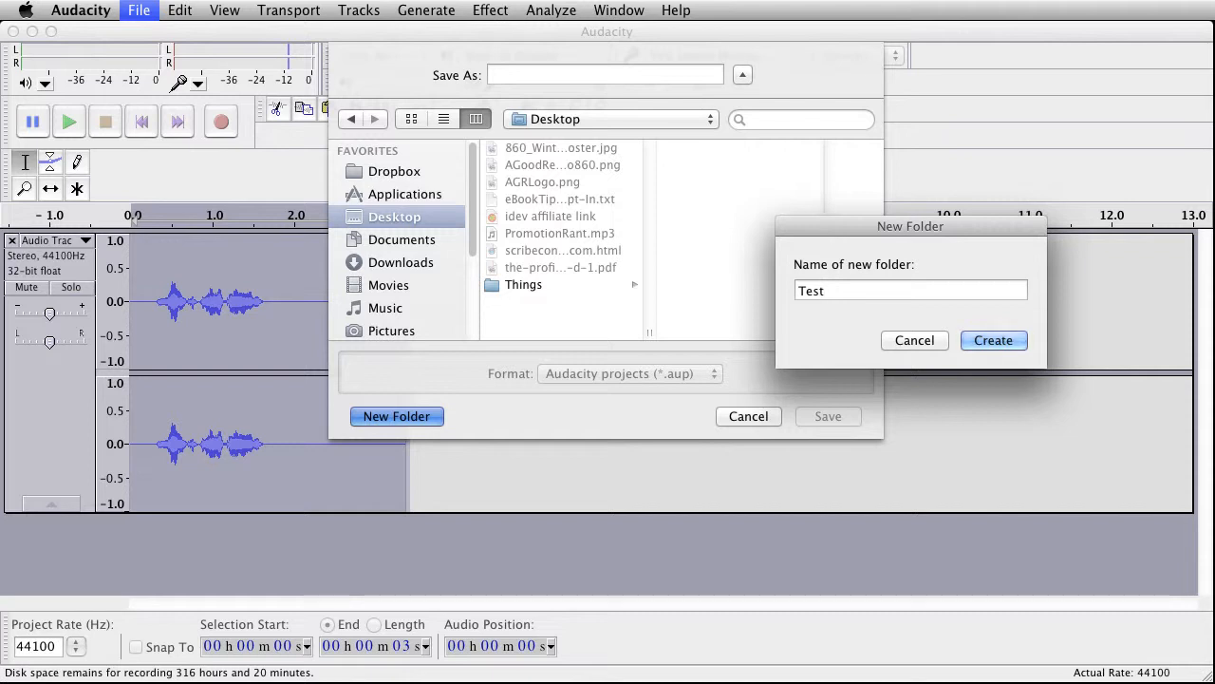
{"action": "left_click", "coordinate": [999, 340]}
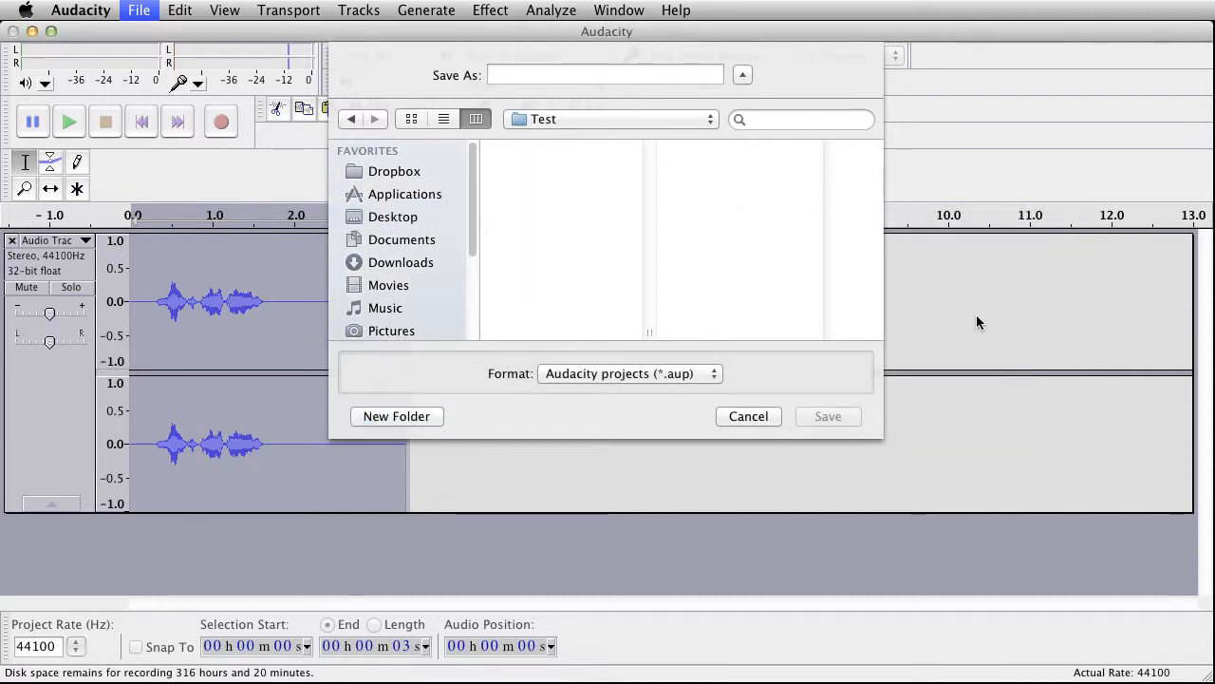
Step: Save the project as Page01 in the Test folder
{"action": "left_click", "coordinate": [520, 75]}
{"action": "type", "text": "Pa"}
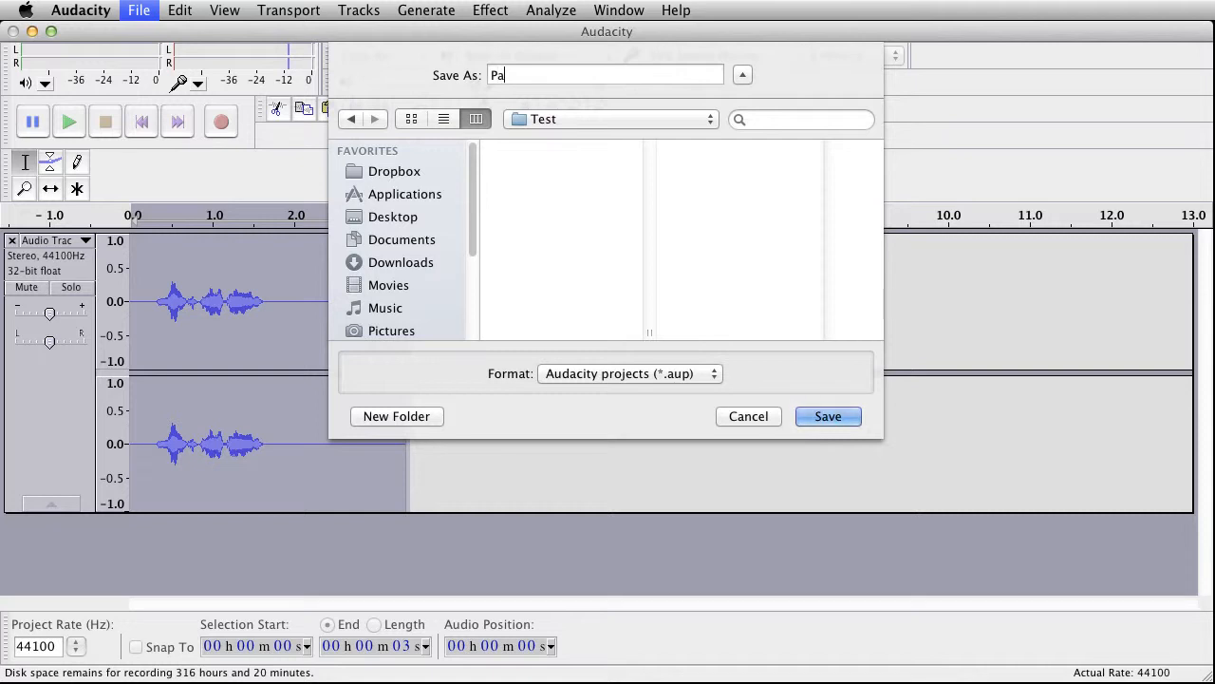
{"action": "type", "text": "ge01"}
{"action": "left_click", "coordinate": [827, 416]}
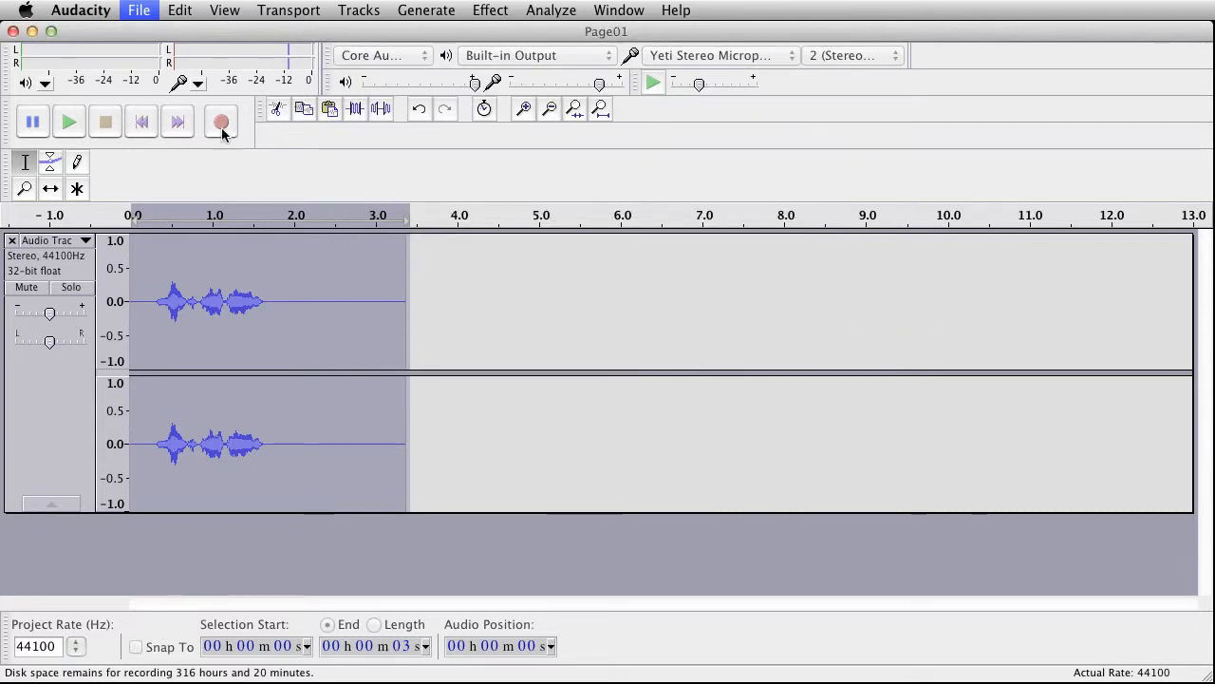
Step: Export the audio to the Desktop as Page01 in M4A (AAC) format, proceeding to the metadata
{"action": "left_click", "coordinate": [141, 12]}
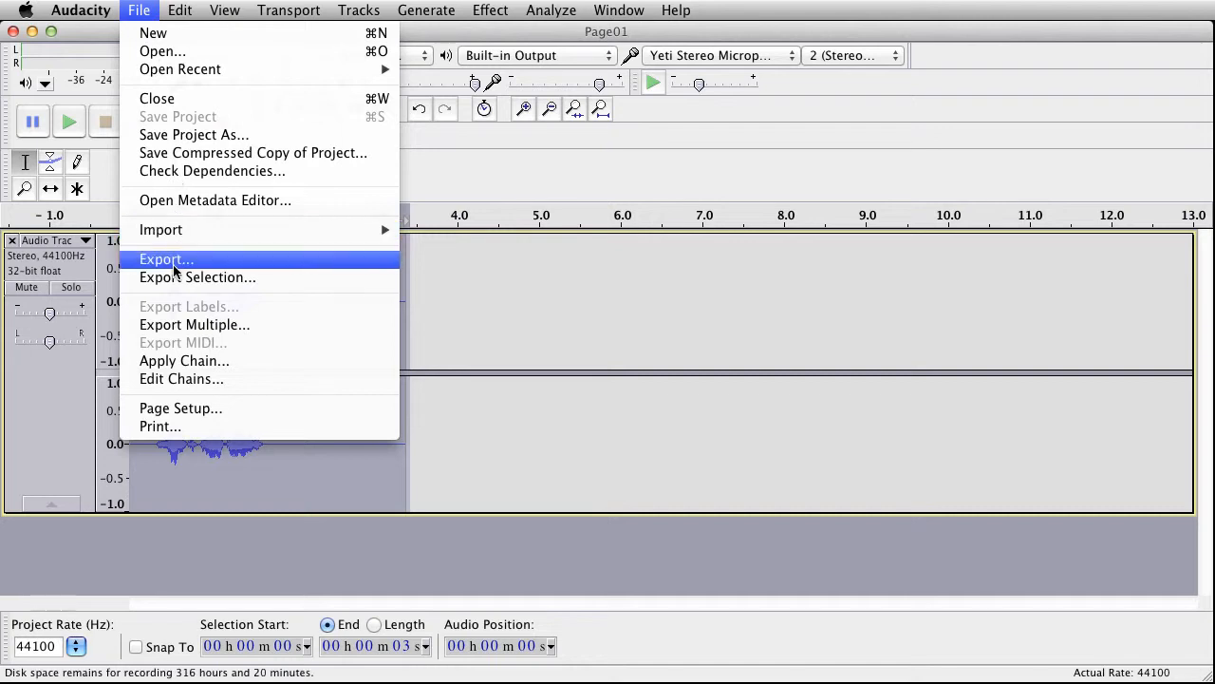
{"action": "left_click", "coordinate": [174, 264]}
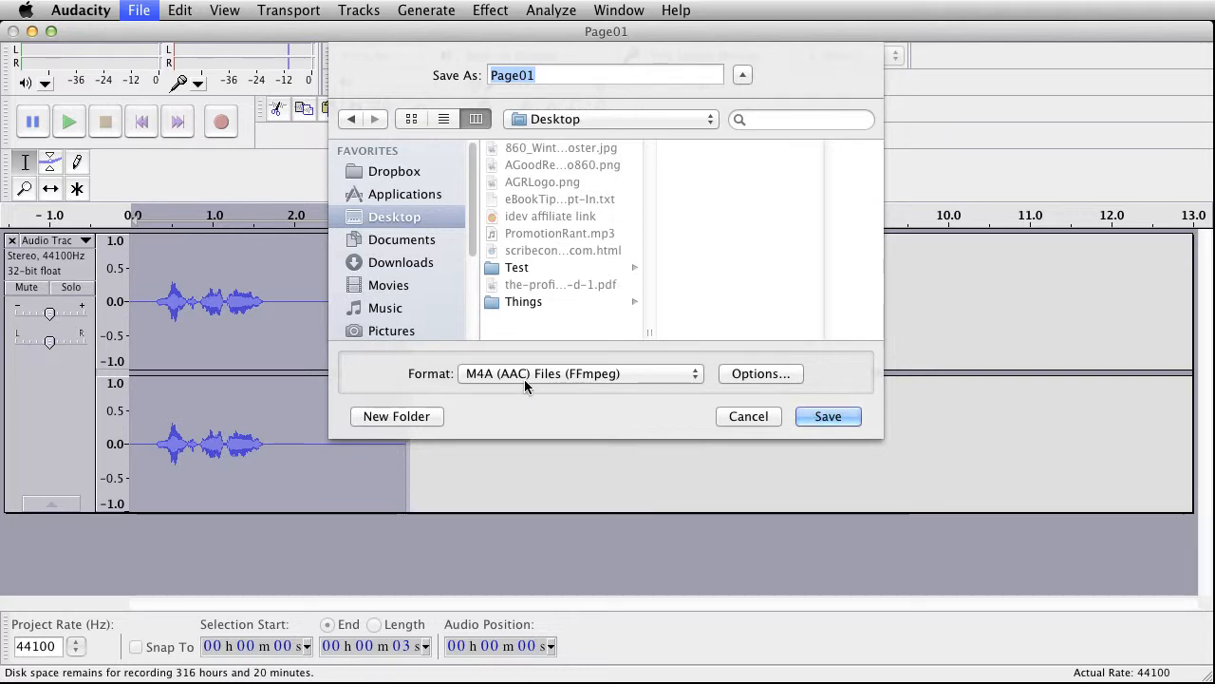
{"action": "left_click", "coordinate": [828, 418]}
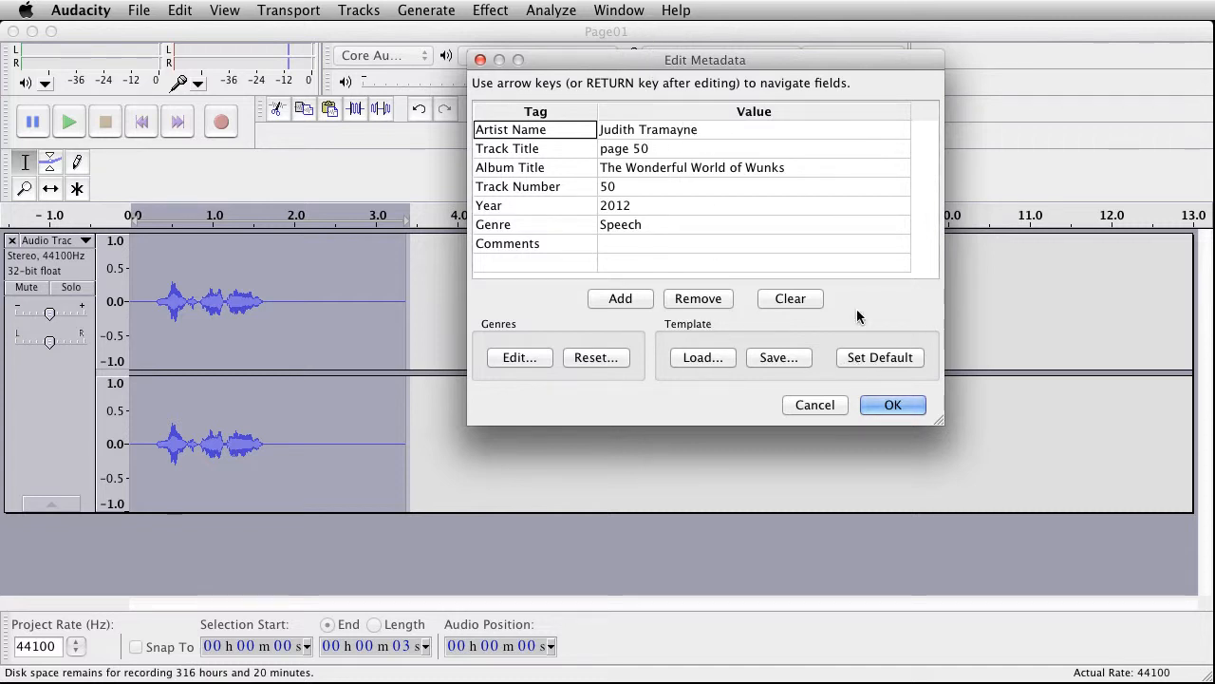
Step: Set the metadata track title to 1, album title to test and track number to 1, and complete the export
{"action": "left_click", "coordinate": [658, 149]}
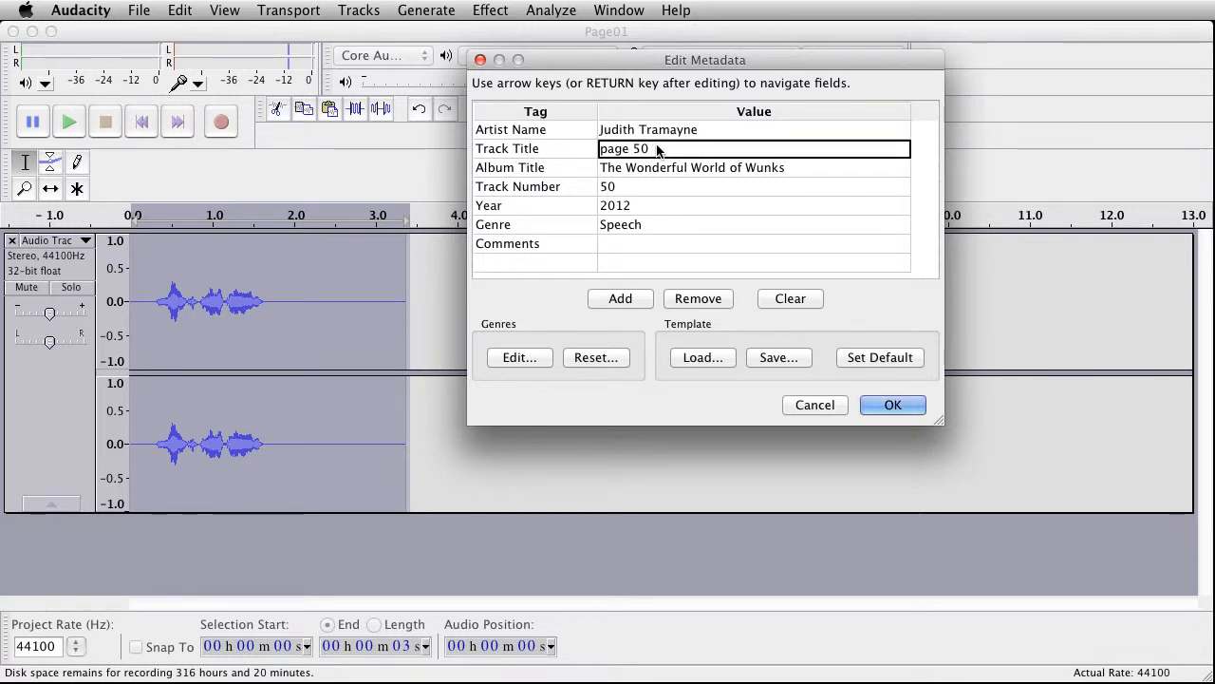
{"action": "left_click", "coordinate": [656, 143]}
{"action": "type", "text": "1"}
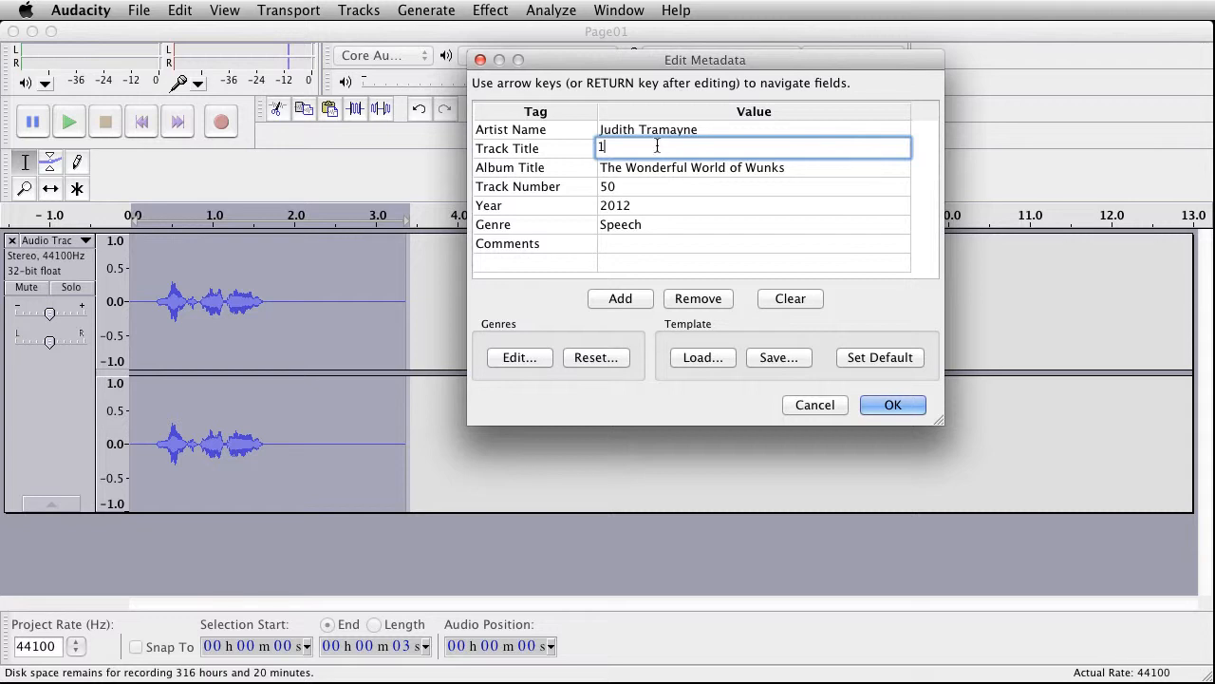
{"action": "left_click", "coordinate": [785, 168]}
{"action": "left_click", "coordinate": [786, 167]}
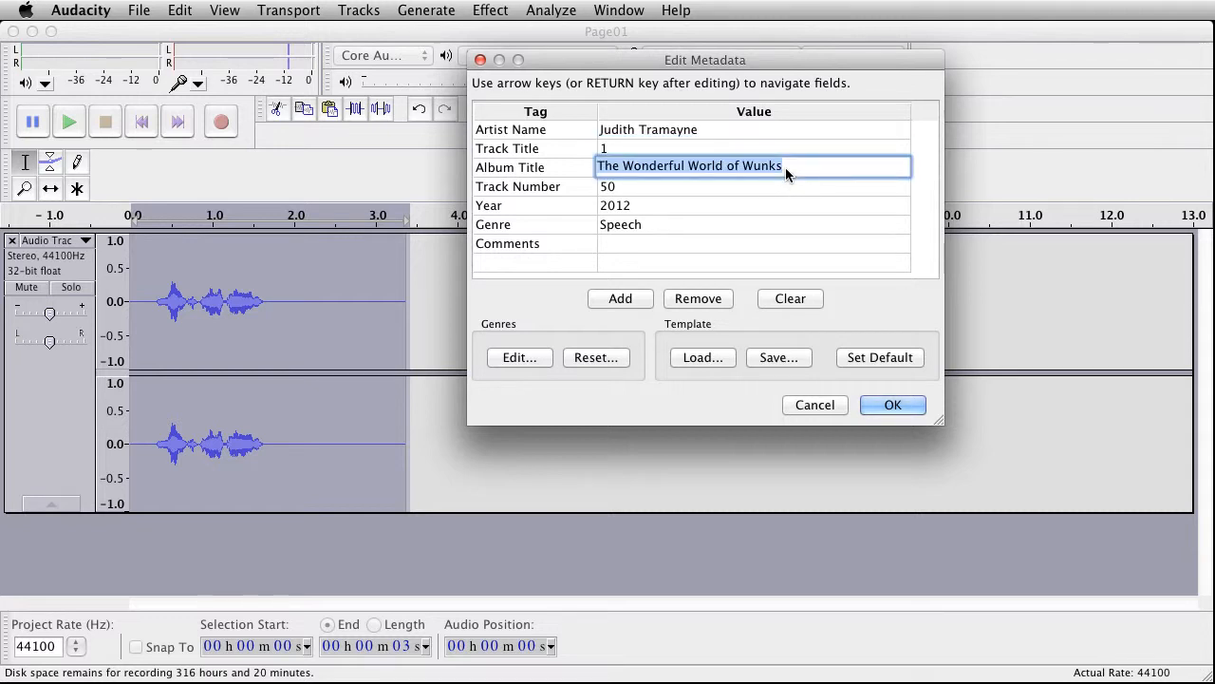
{"action": "type", "text": "test"}
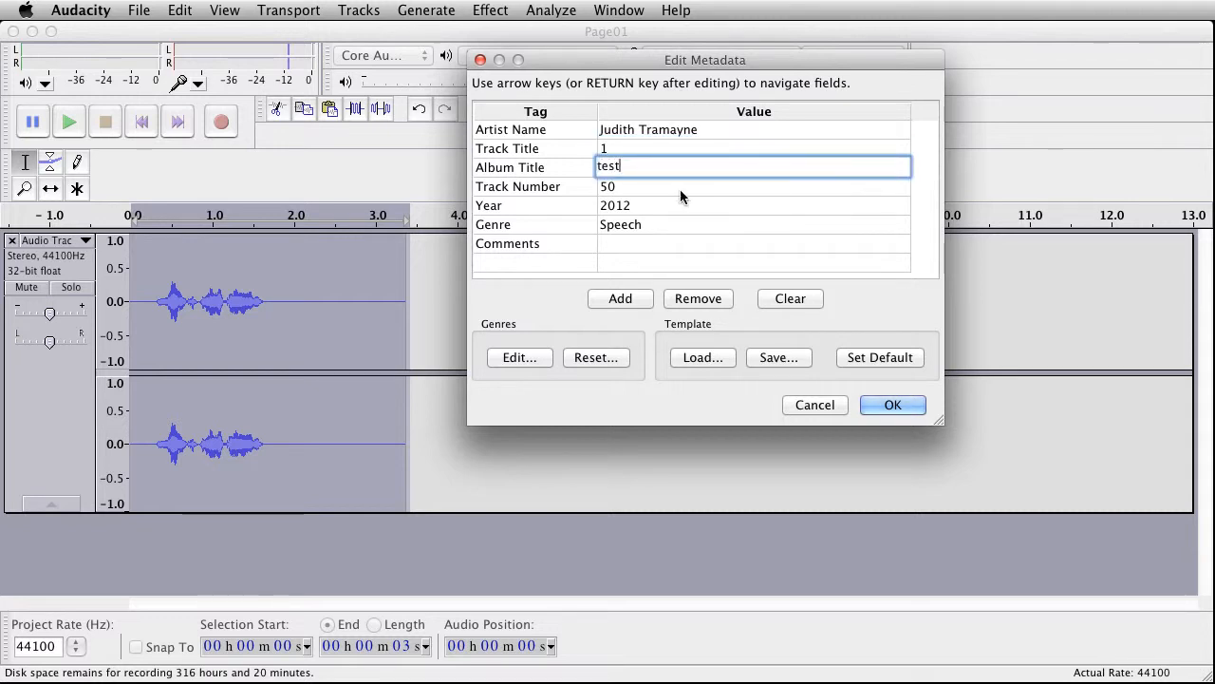
{"action": "left_click", "coordinate": [622, 188]}
{"action": "left_click", "coordinate": [622, 188]}
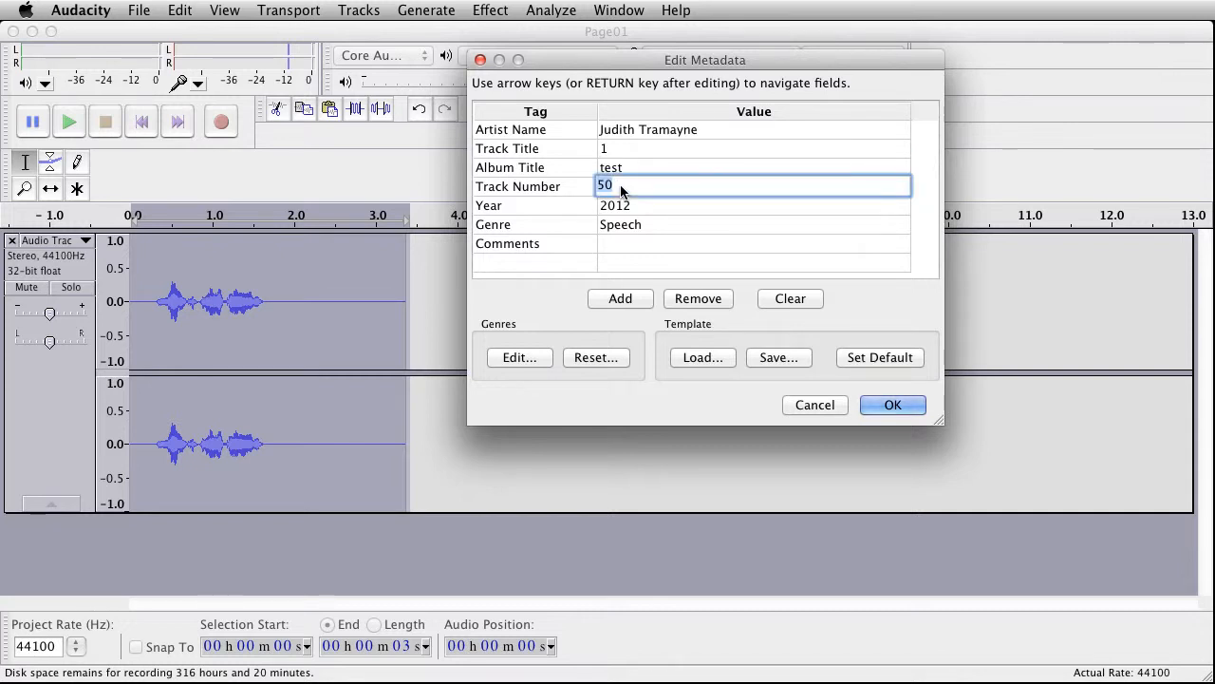
{"action": "type", "text": "1"}
{"action": "left_click", "coordinate": [885, 406]}
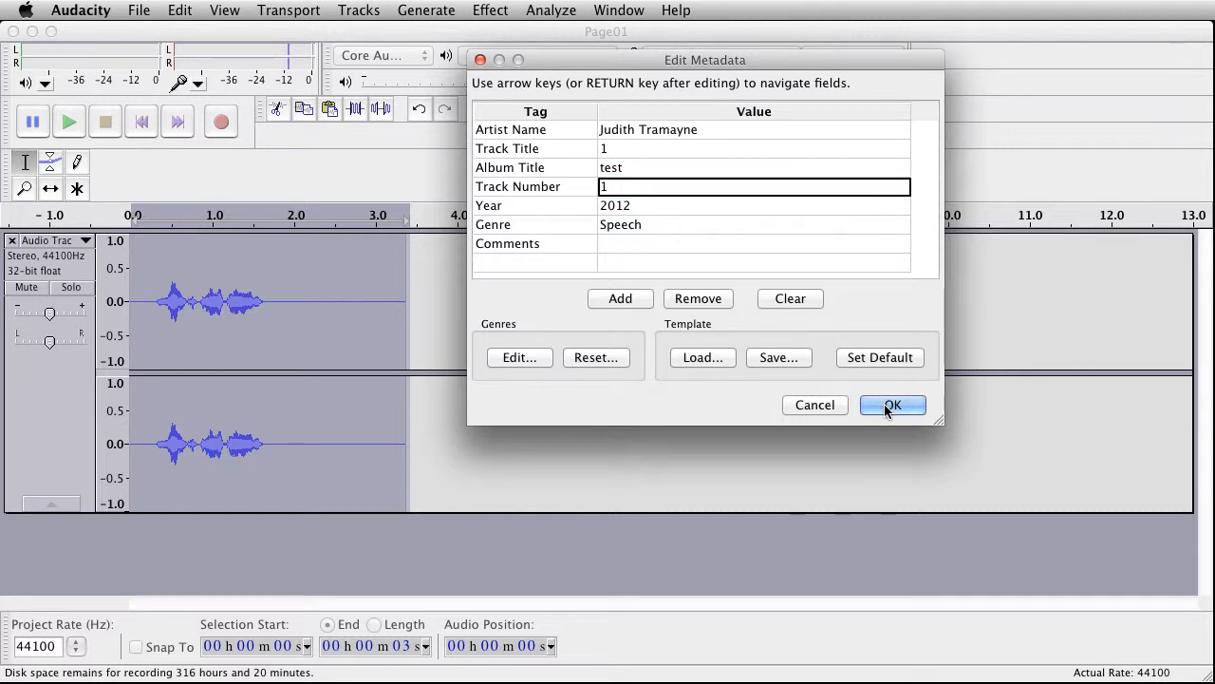
{"action": "left_click", "coordinate": [888, 405]}
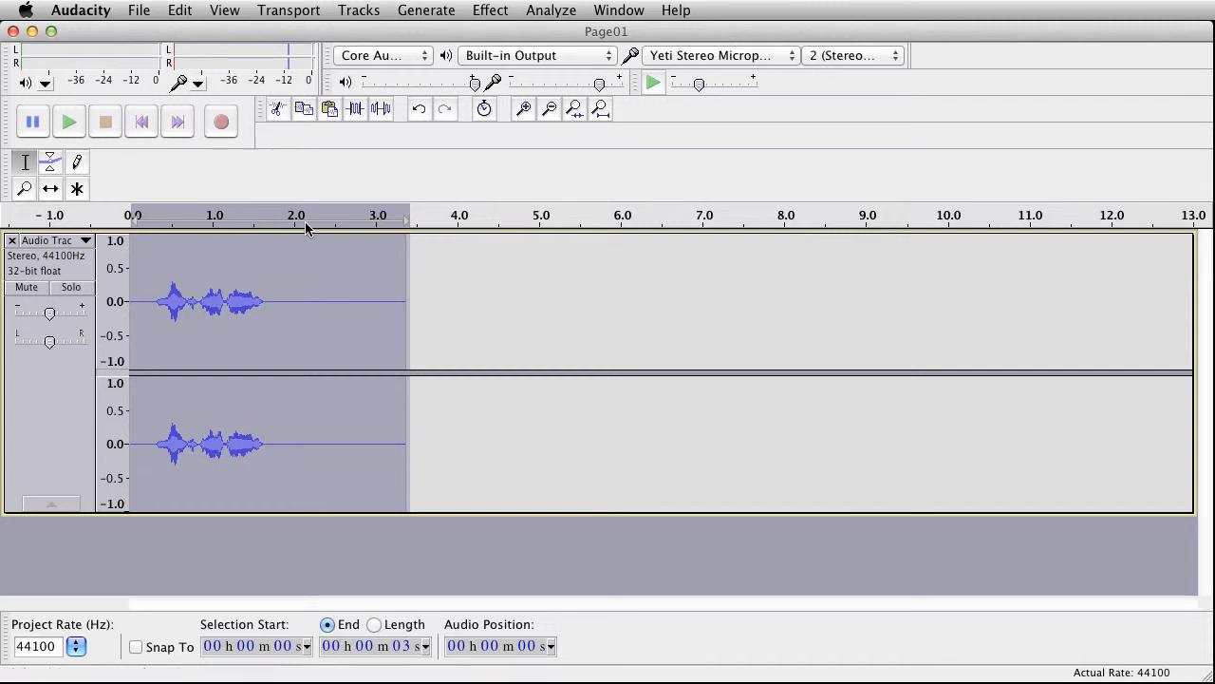
Step: Select the first word from the track start to about 0.75 s, checking it by playback, and label it W1
{"action": "left_click", "coordinate": [524, 109]}
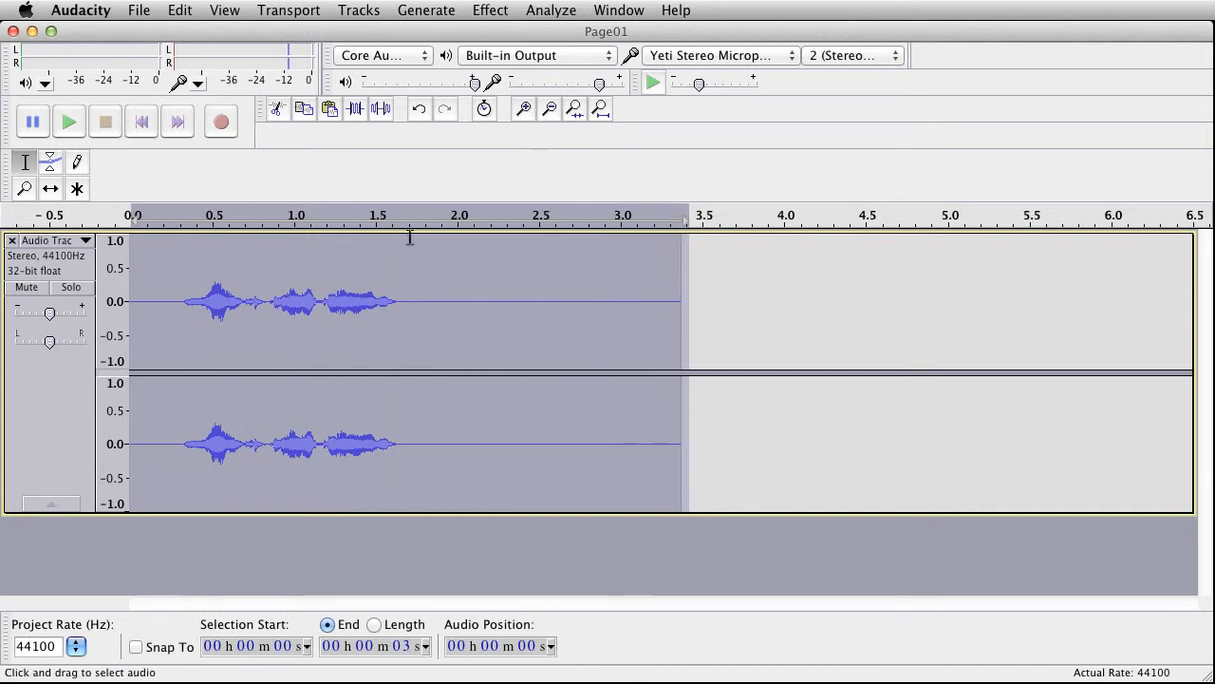
{"action": "left_click", "coordinate": [267, 301]}
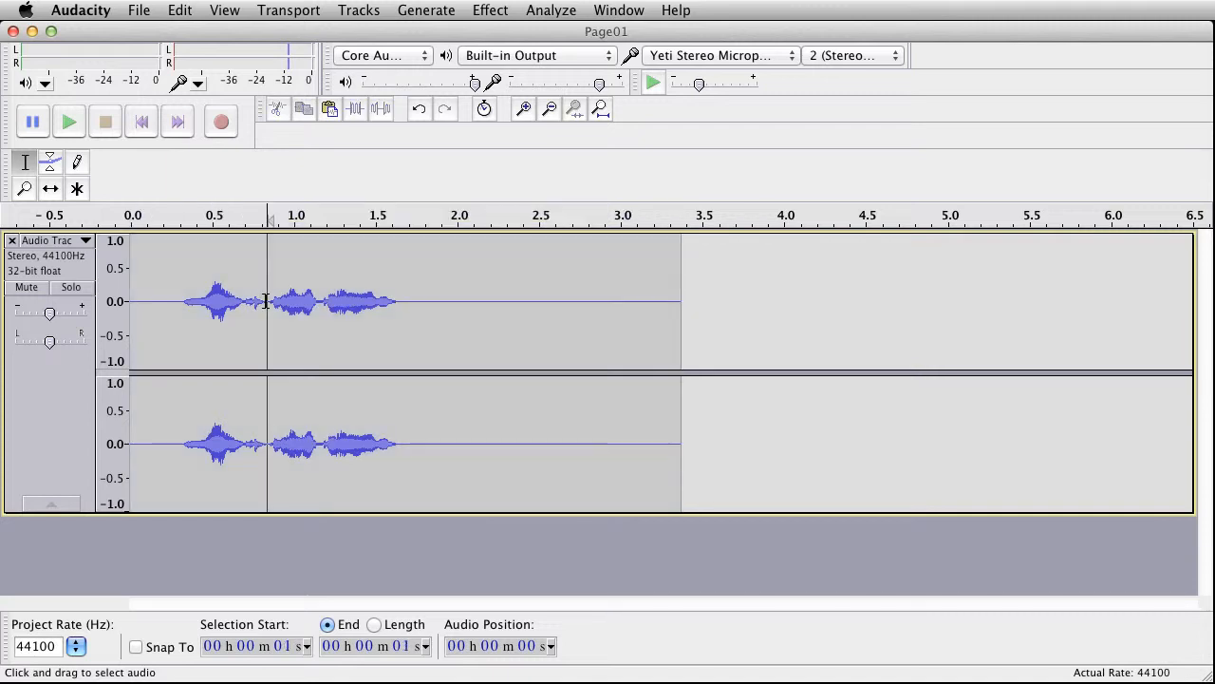
{"action": "left_click_drag", "start_coordinate": [267, 301], "coordinate": [119, 293]}
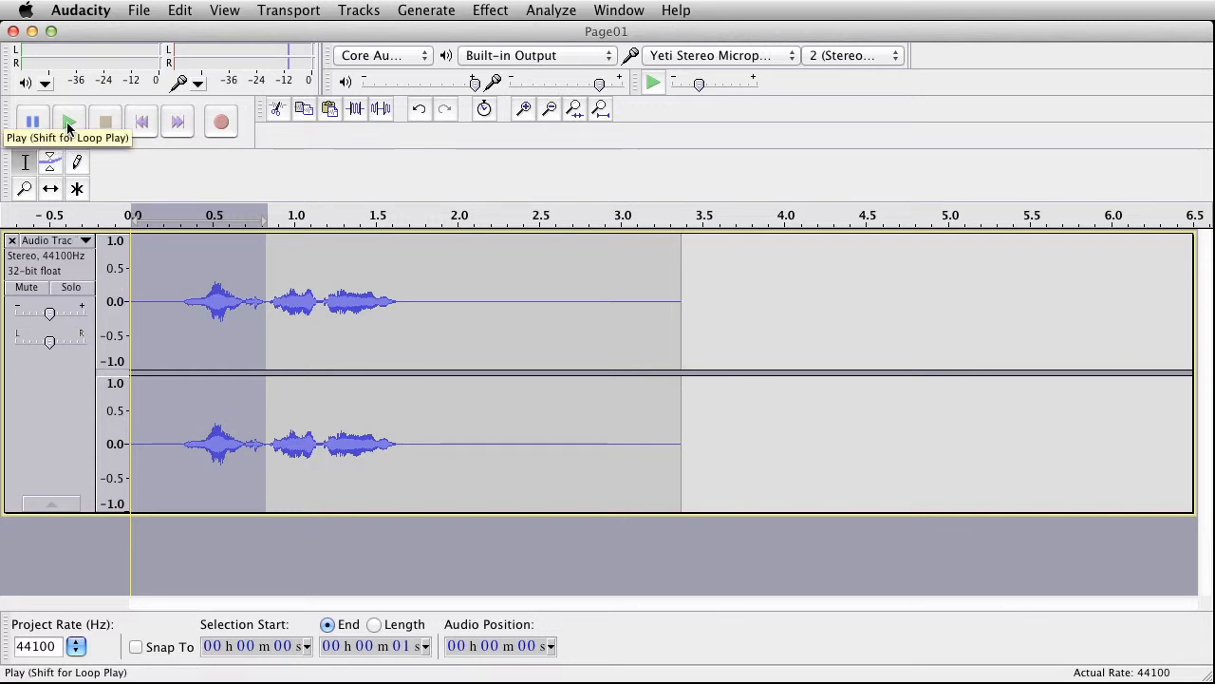
{"action": "left_click", "coordinate": [68, 124]}
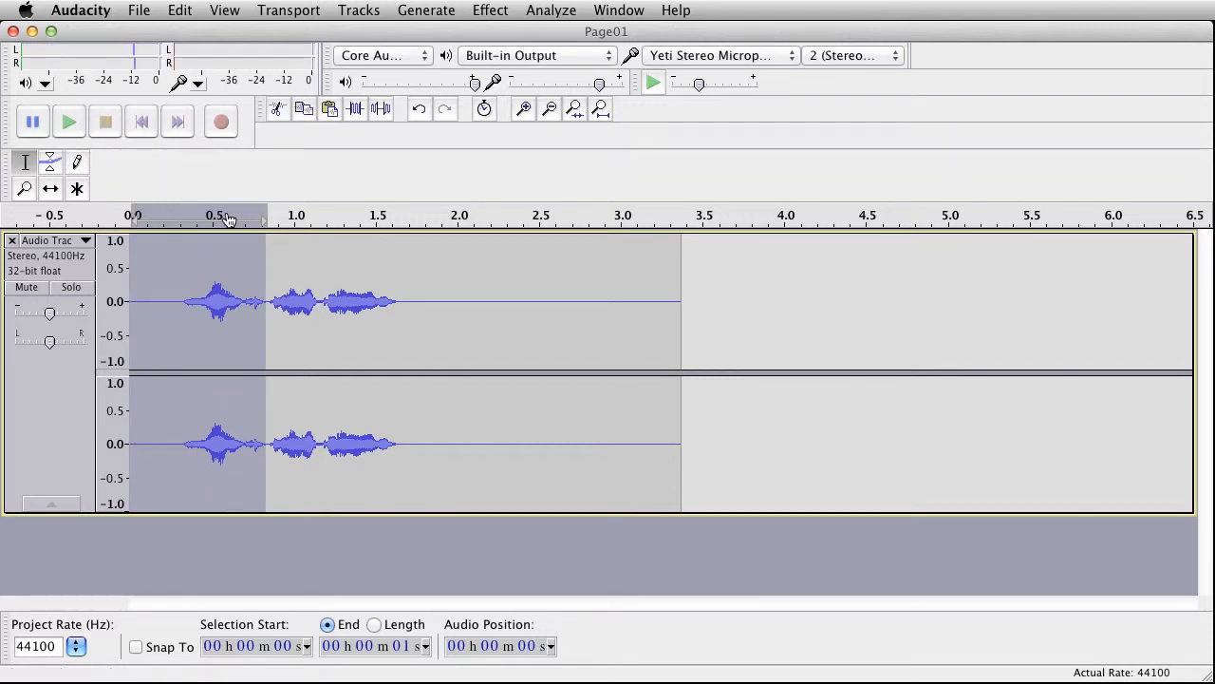
{"action": "left_click_drag", "start_coordinate": [257, 263], "coordinate": [246, 273]}
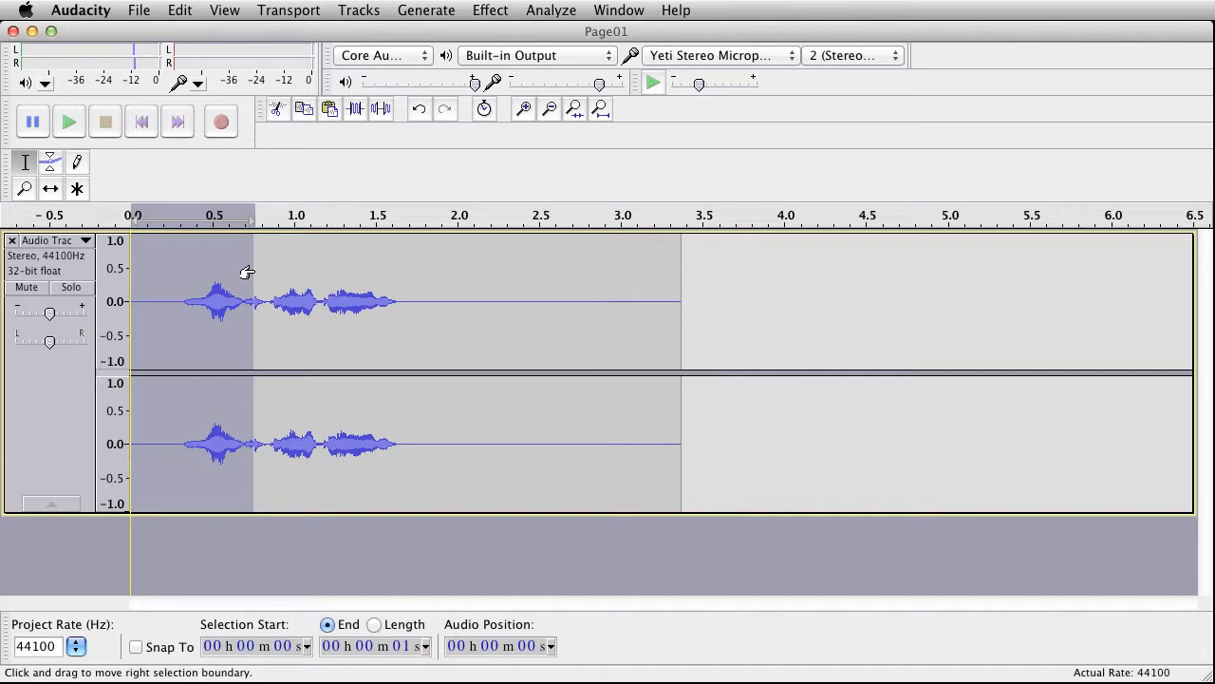
{"action": "left_click", "coordinate": [68, 122]}
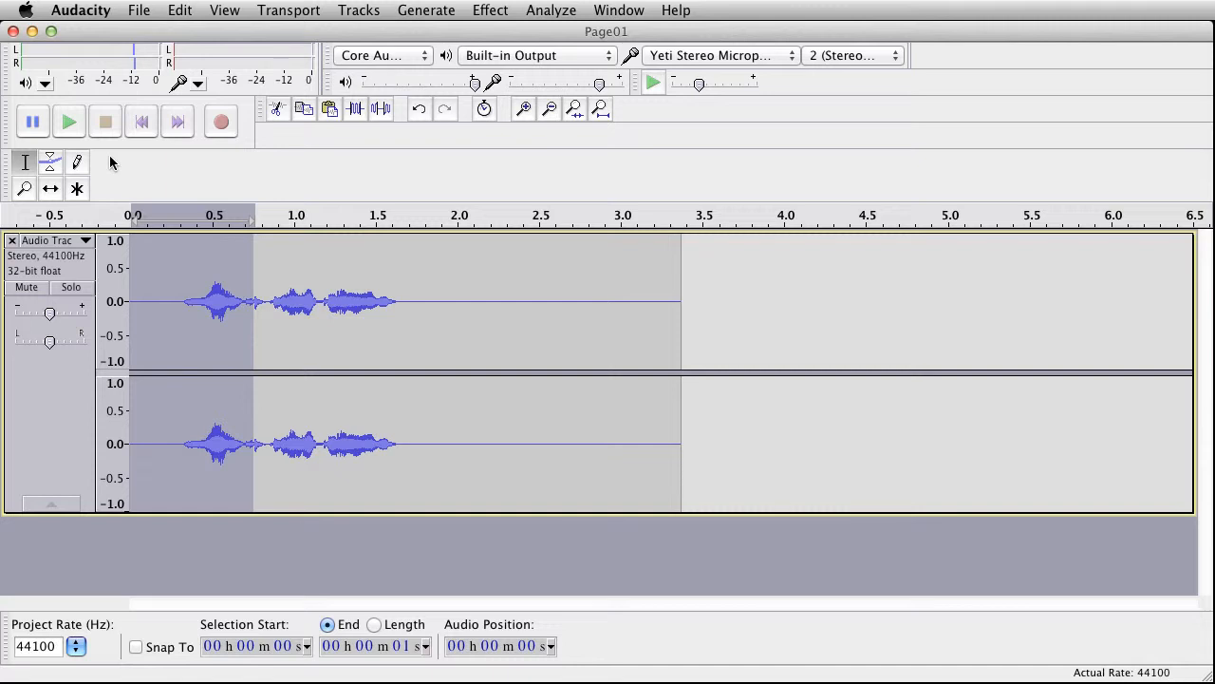
{"action": "key", "text": "super+b"}
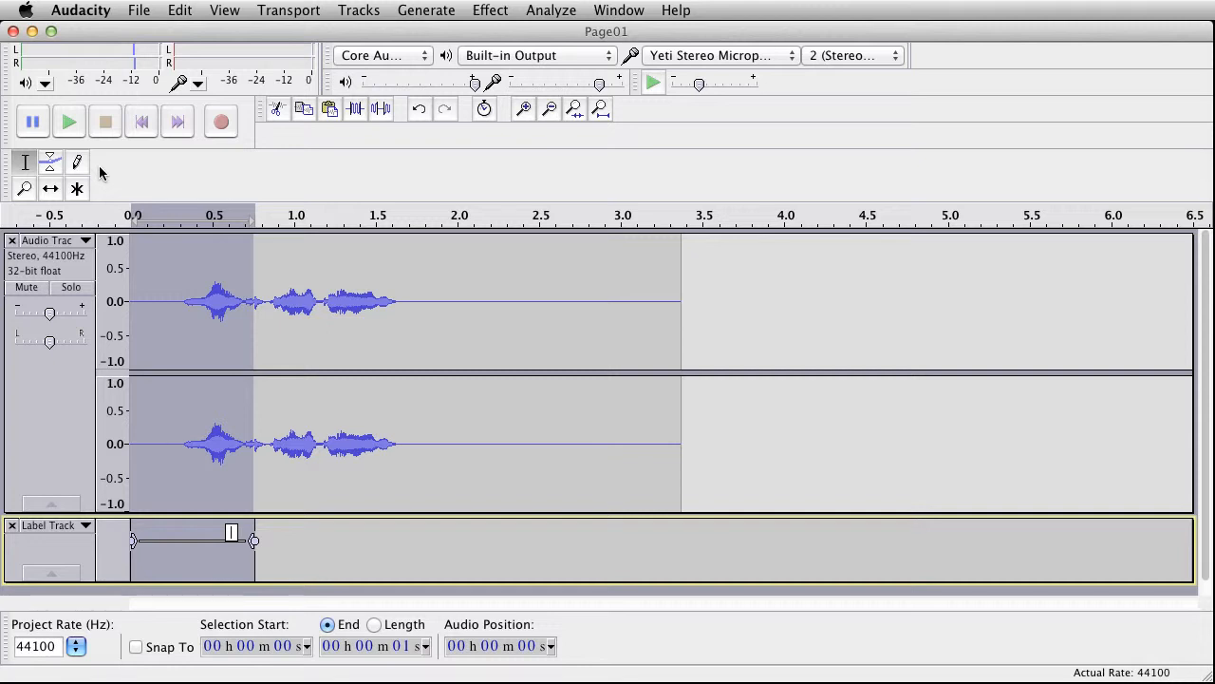
{"action": "key", "text": "shift"}
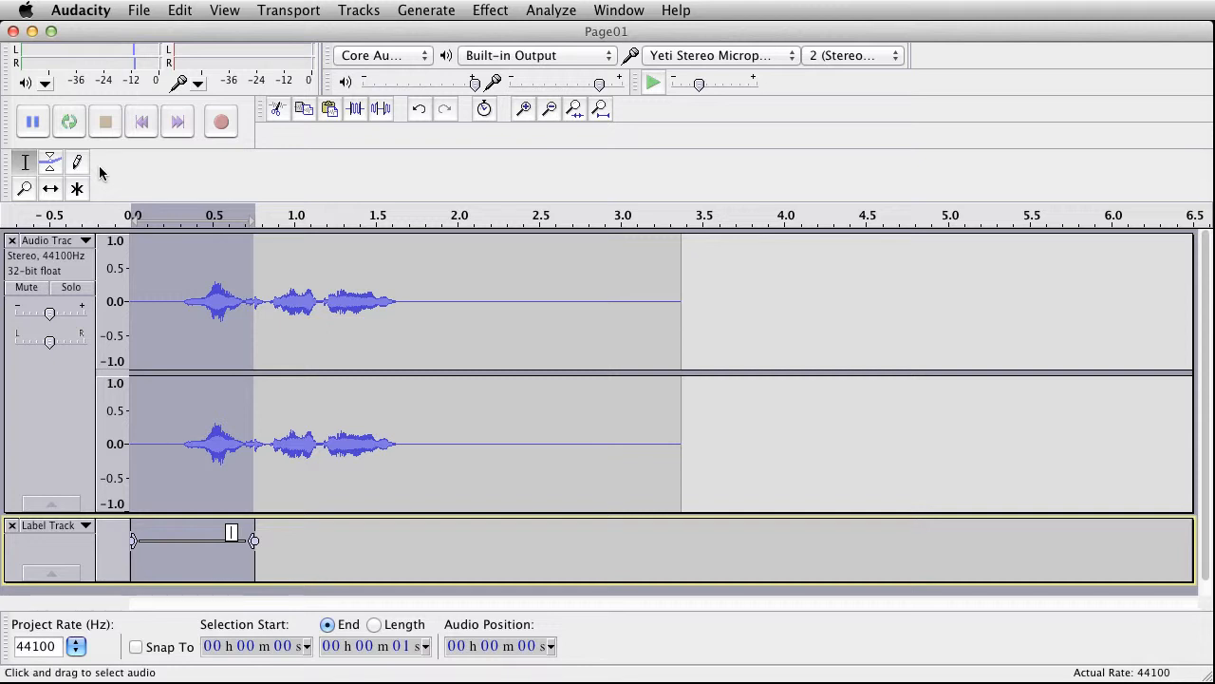
{"action": "type", "text": "W1"}
Step: Select the second word from the end of W1 to about 1.05 s, refining its end by repeated playback
{"action": "left_click_drag", "start_coordinate": [270, 449], "coordinate": [251, 449]}
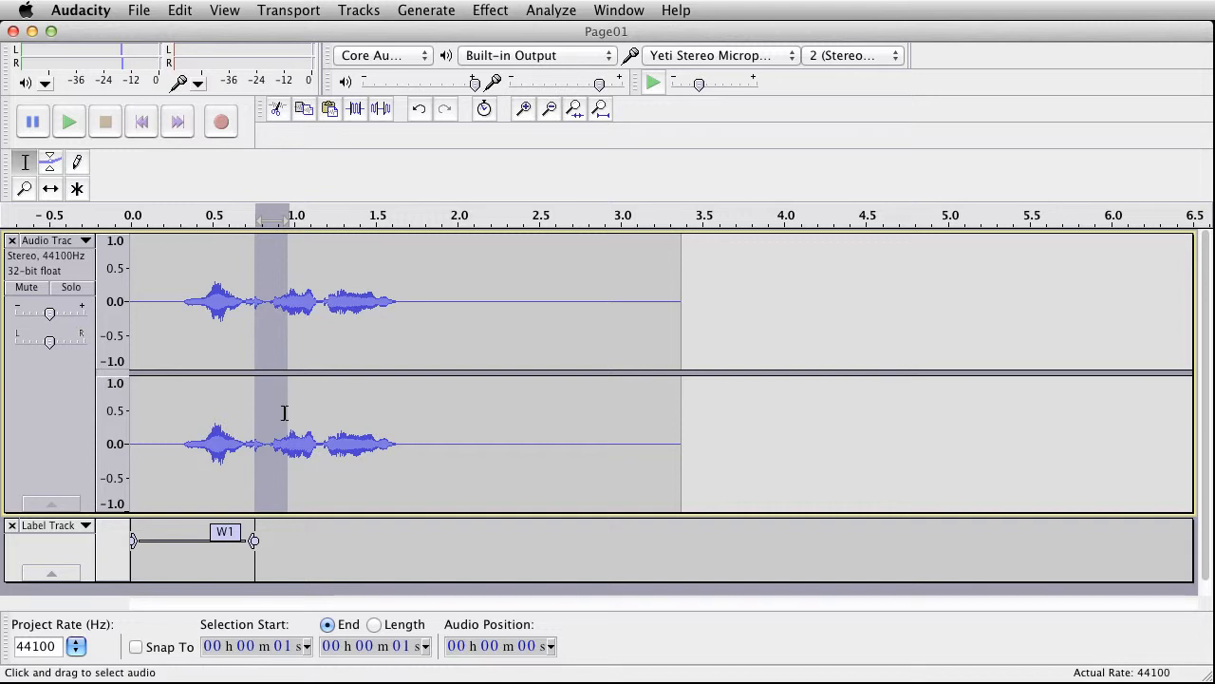
{"action": "left_click_drag", "start_coordinate": [281, 411], "coordinate": [310, 410]}
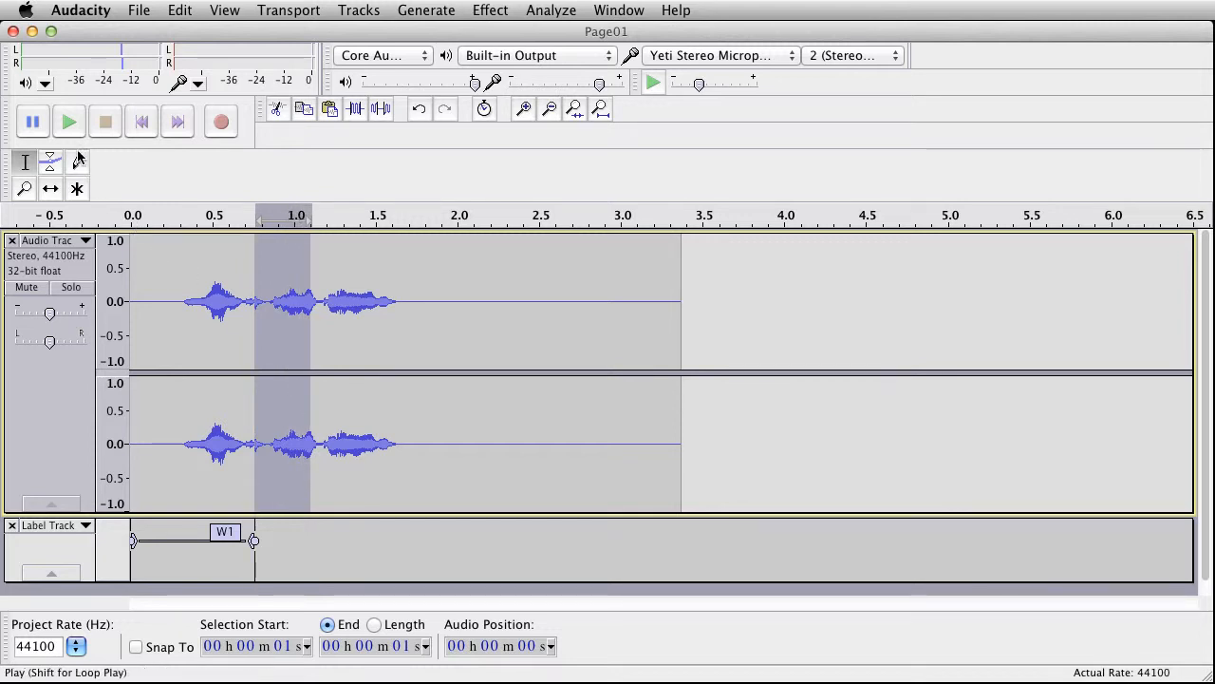
{"action": "left_click", "coordinate": [71, 122]}
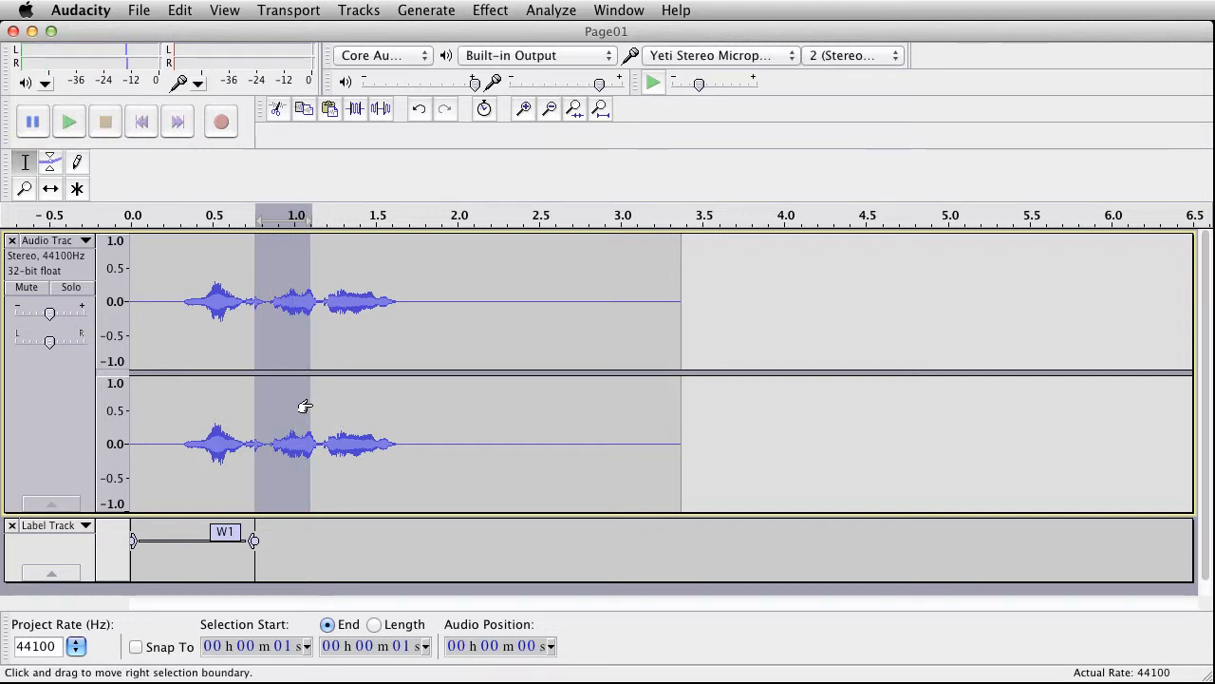
{"action": "left_click_drag", "start_coordinate": [305, 407], "coordinate": [302, 407]}
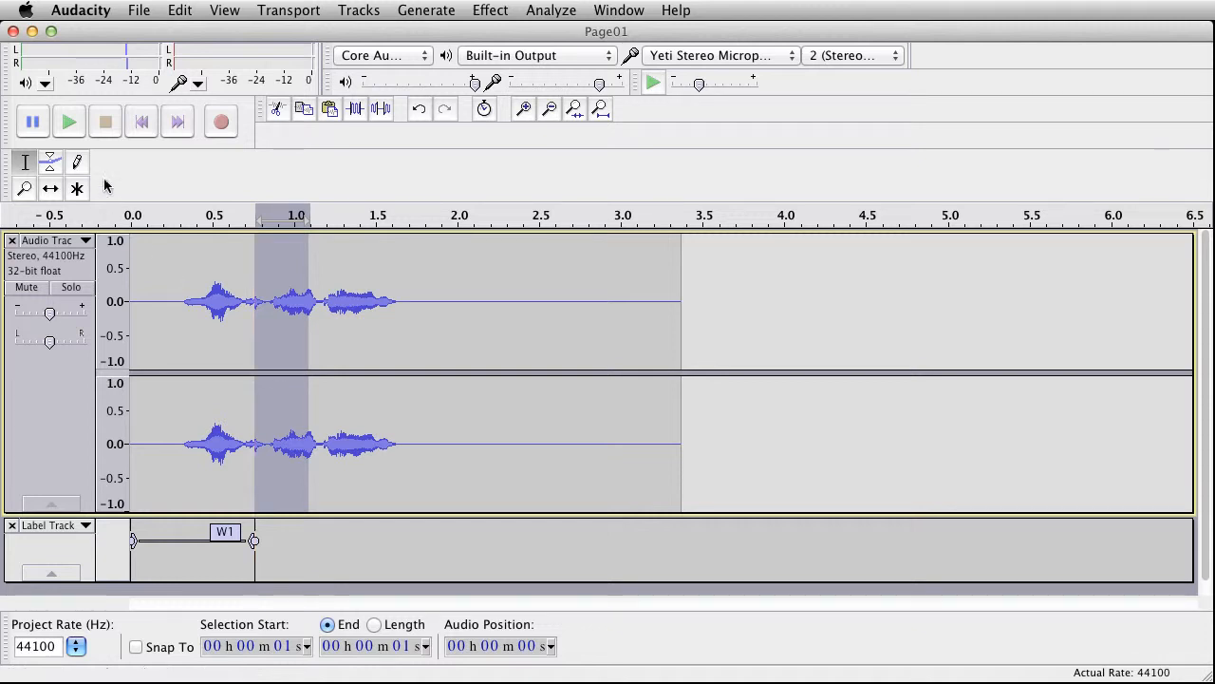
{"action": "left_click", "coordinate": [70, 123]}
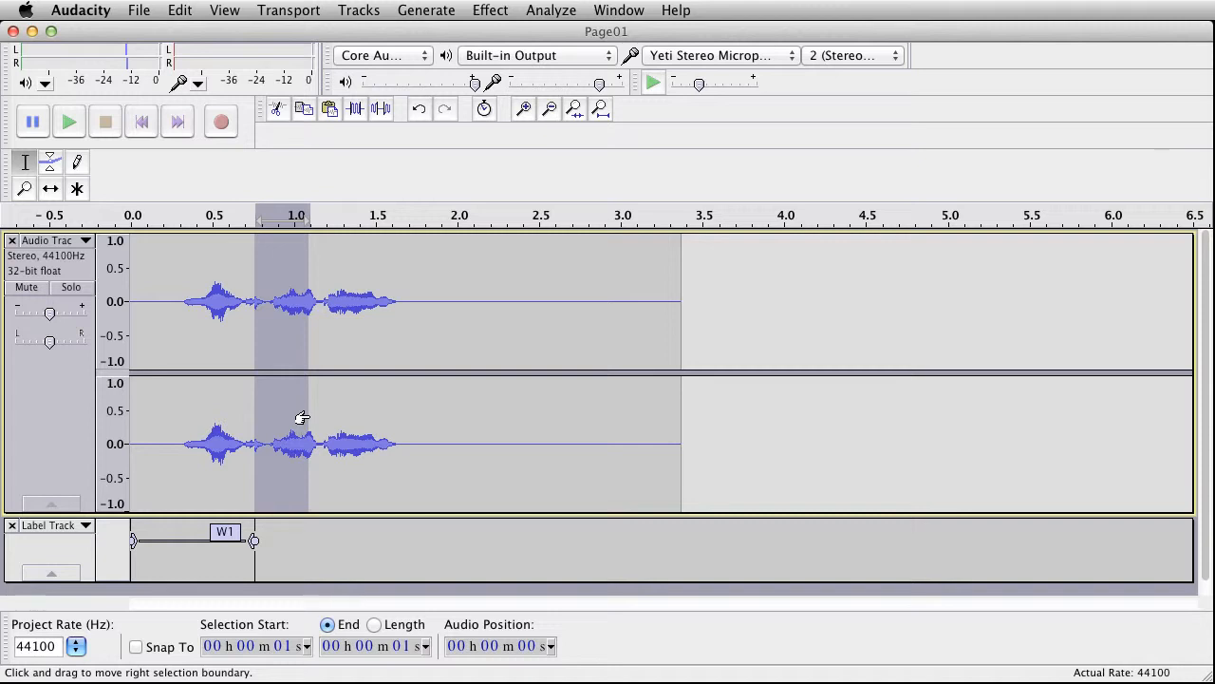
{"action": "left_click_drag", "start_coordinate": [309, 417], "coordinate": [299, 422]}
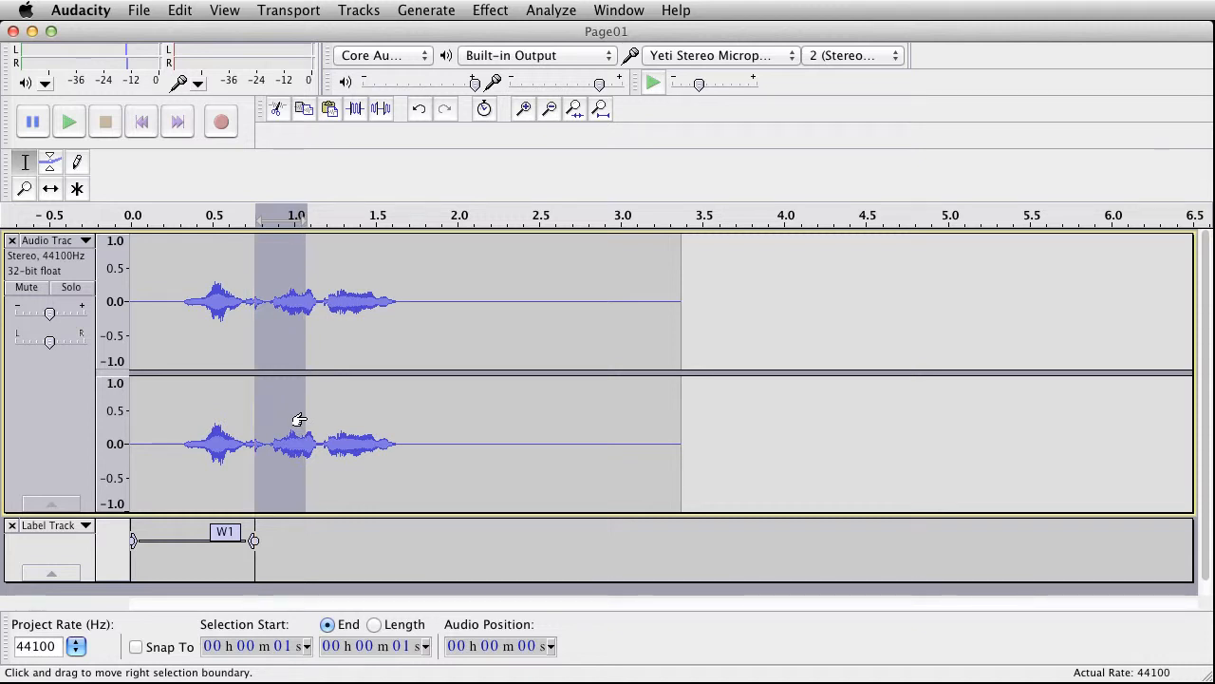
{"action": "left_click", "coordinate": [65, 124]}
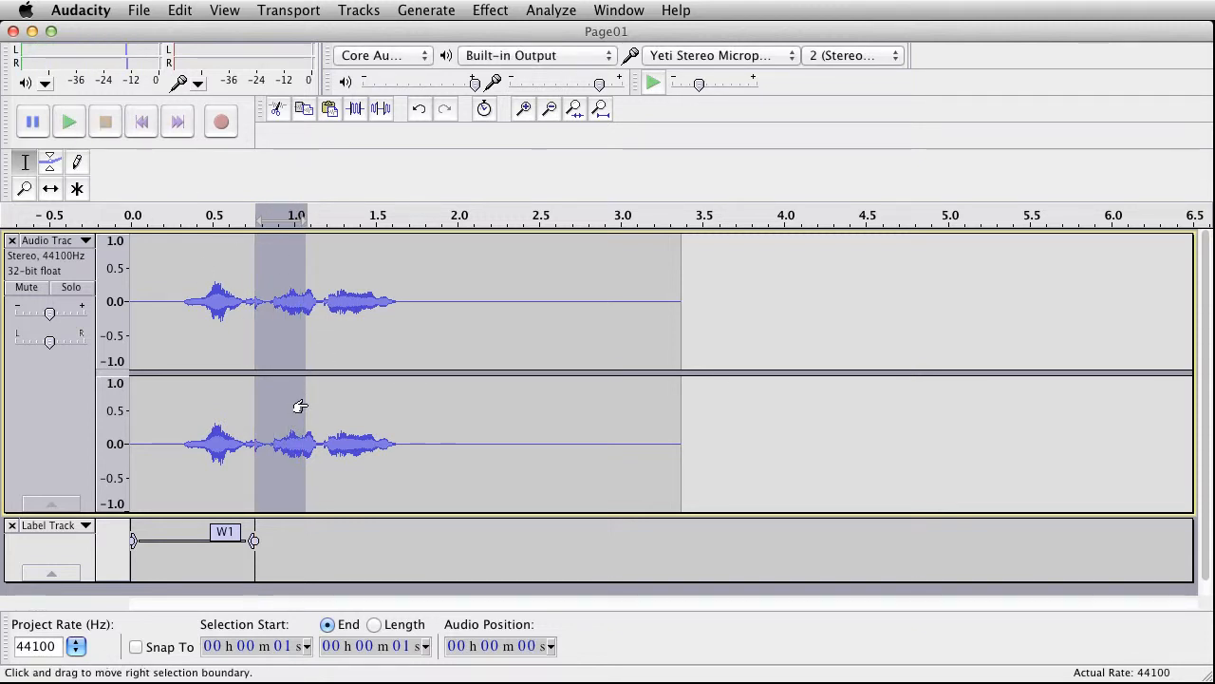
{"action": "left_click_drag", "start_coordinate": [300, 407], "coordinate": [295, 408]}
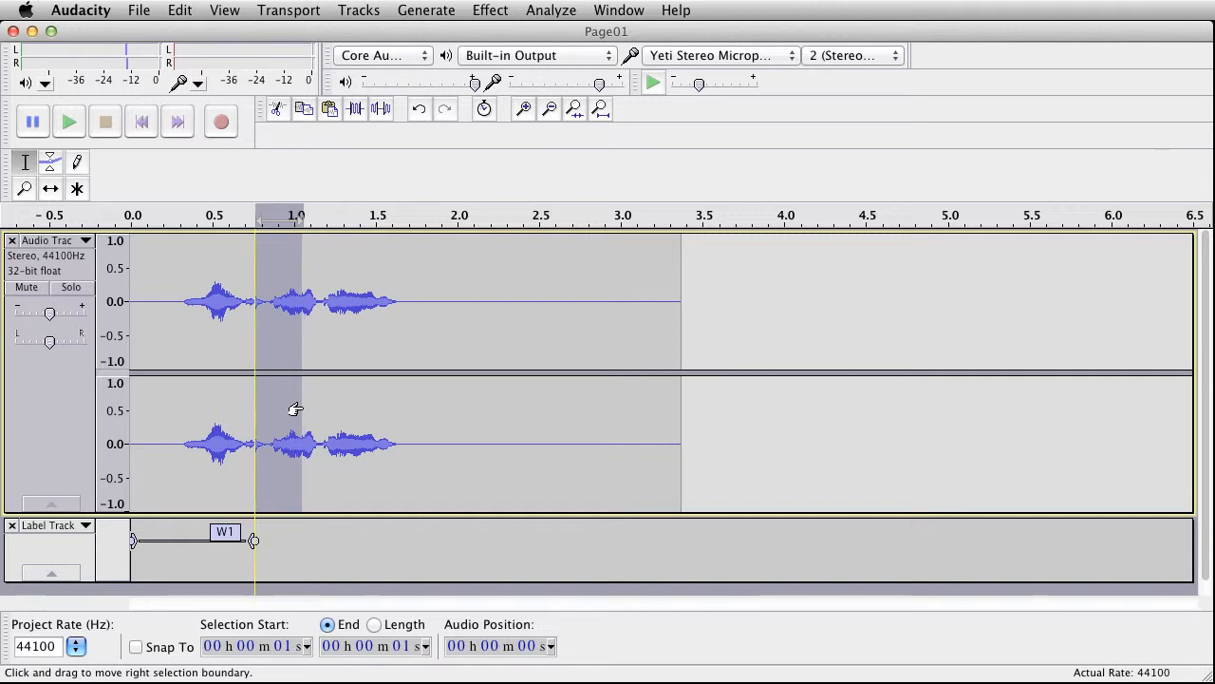
{"action": "left_click", "coordinate": [67, 124]}
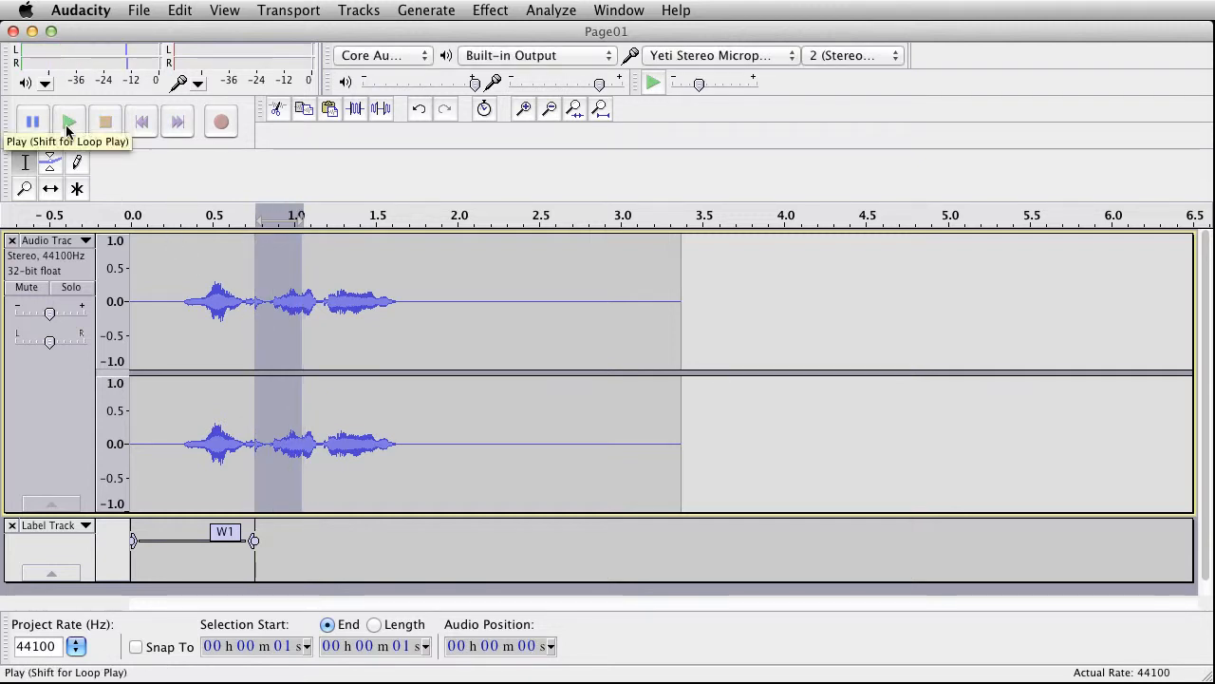
Step: Raise the audio track's gain slightly and replay the selected second word
{"action": "left_click", "coordinate": [49, 314]}
{"action": "left_click_drag", "start_coordinate": [49, 314], "coordinate": [53, 314]}
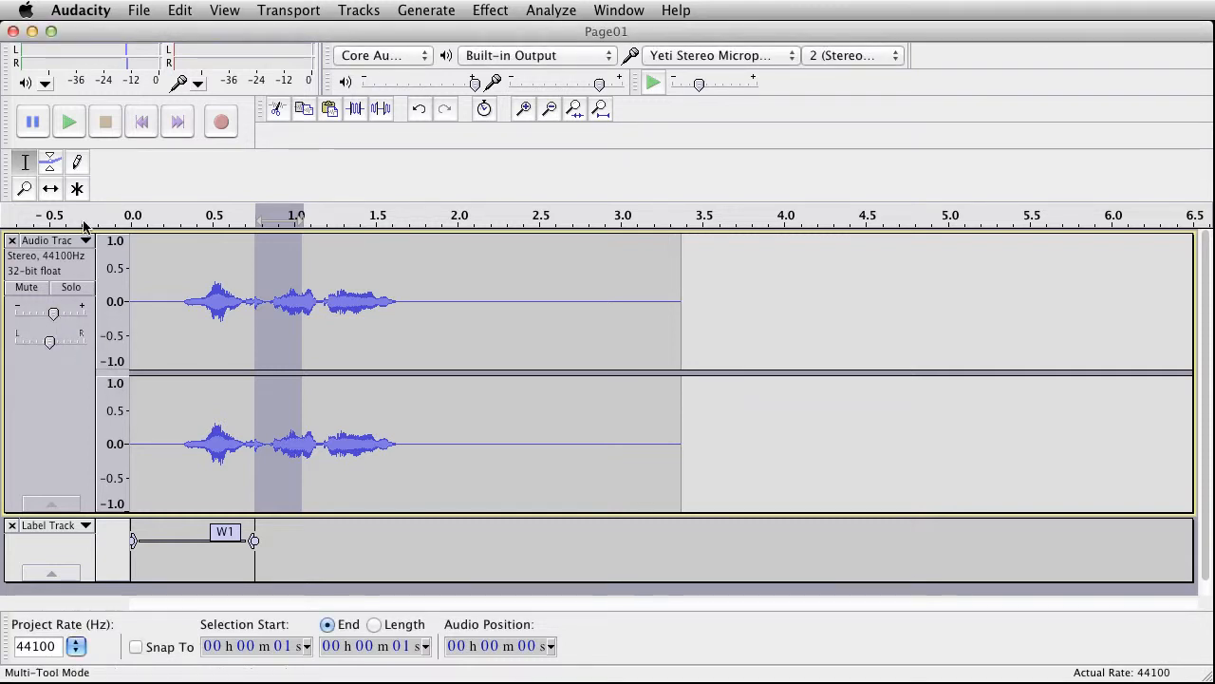
{"action": "left_click", "coordinate": [67, 124]}
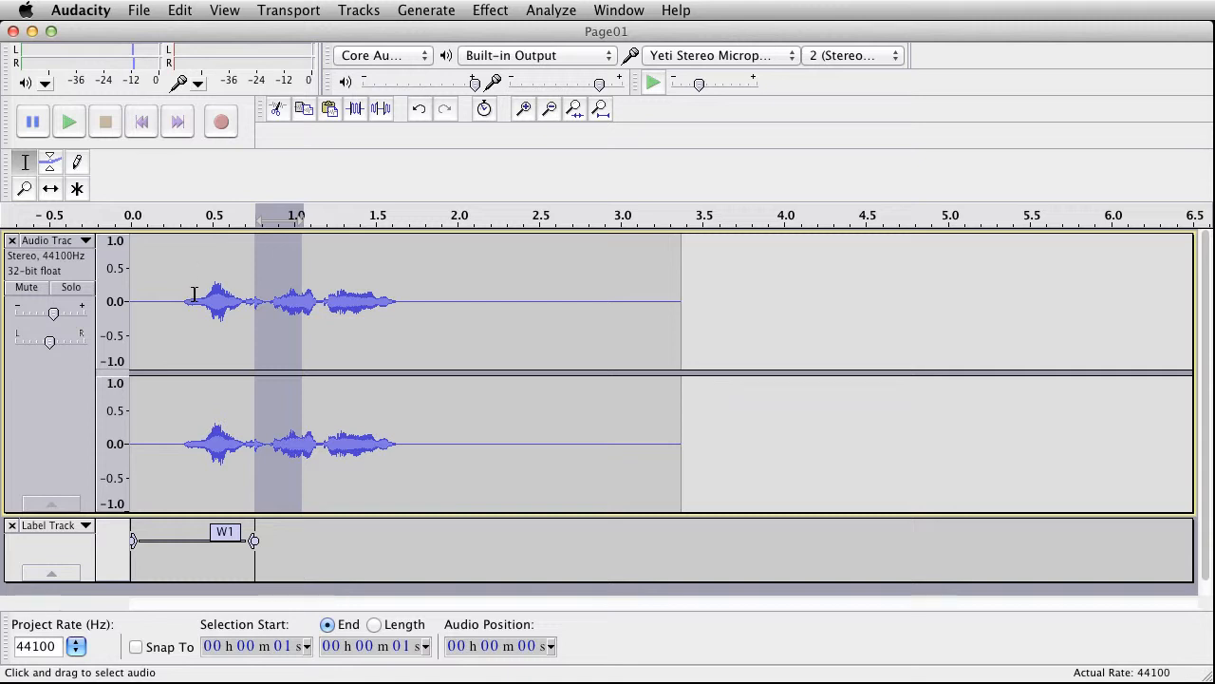
Step: Add a label named W2 to the selected second word
{"action": "key", "text": "super+b"}
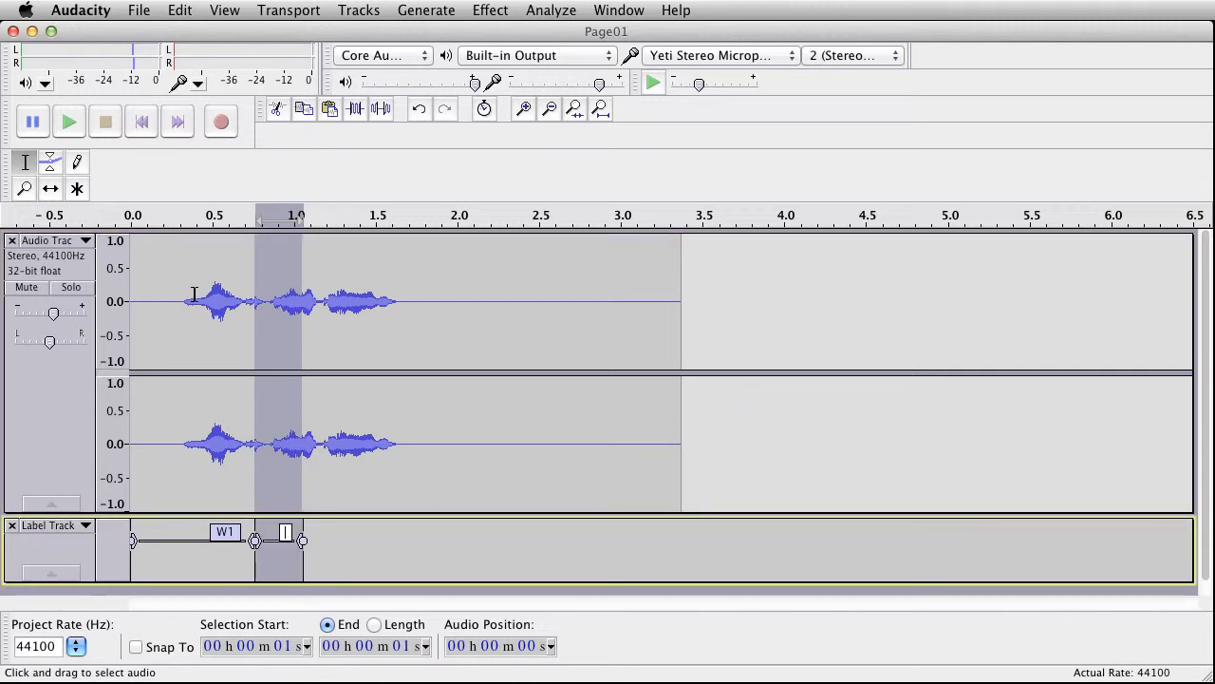
{"action": "type", "text": "W2"}
Step: Select the third word from the end of W2 to about 1.2 s, play it back and label it W3
{"action": "left_click_drag", "start_coordinate": [324, 442], "coordinate": [311, 443]}
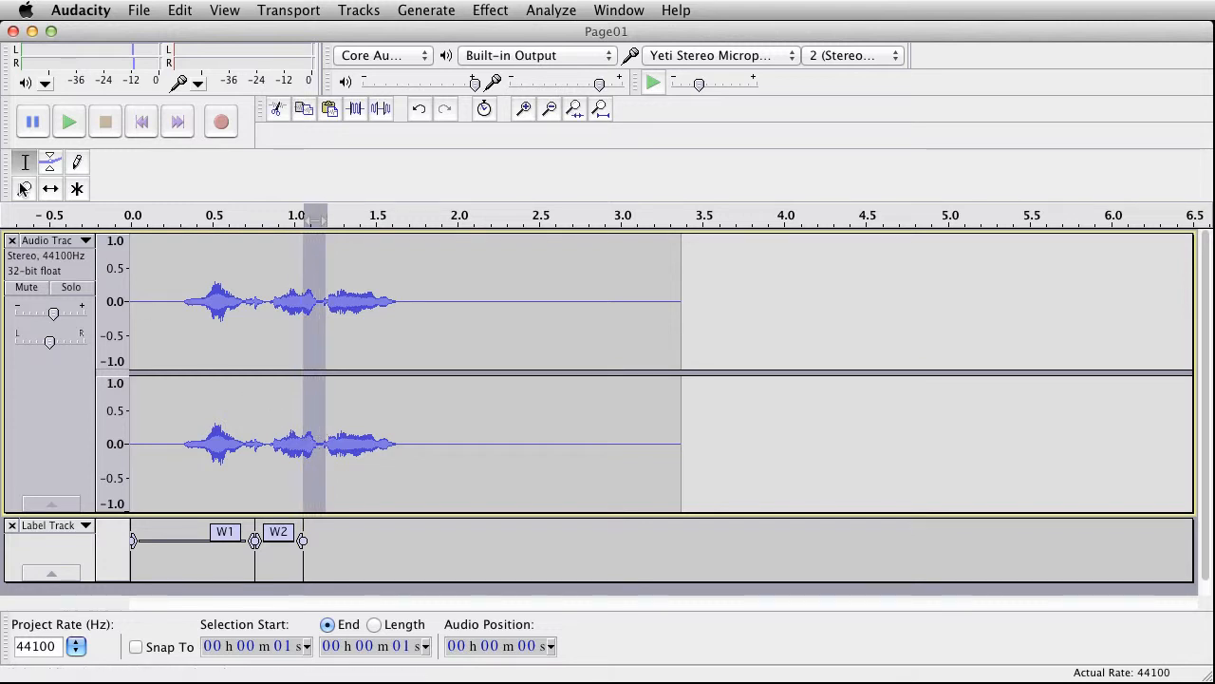
{"action": "left_click", "coordinate": [67, 123]}
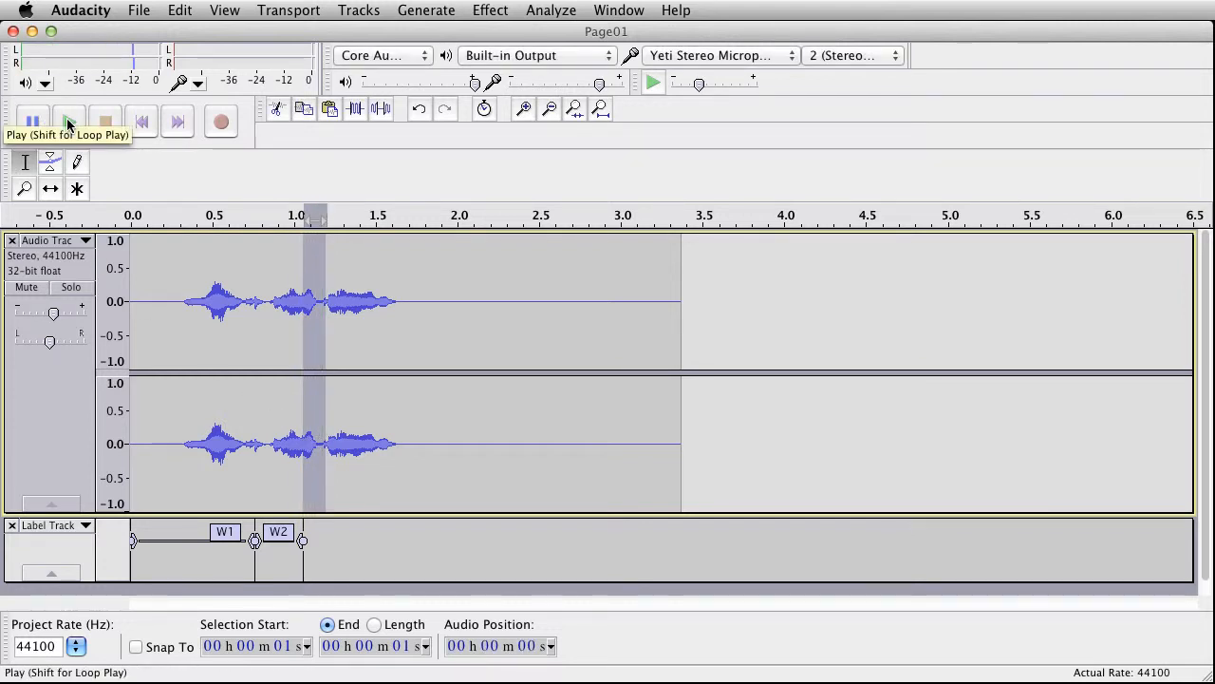
{"action": "left_click", "coordinate": [67, 123]}
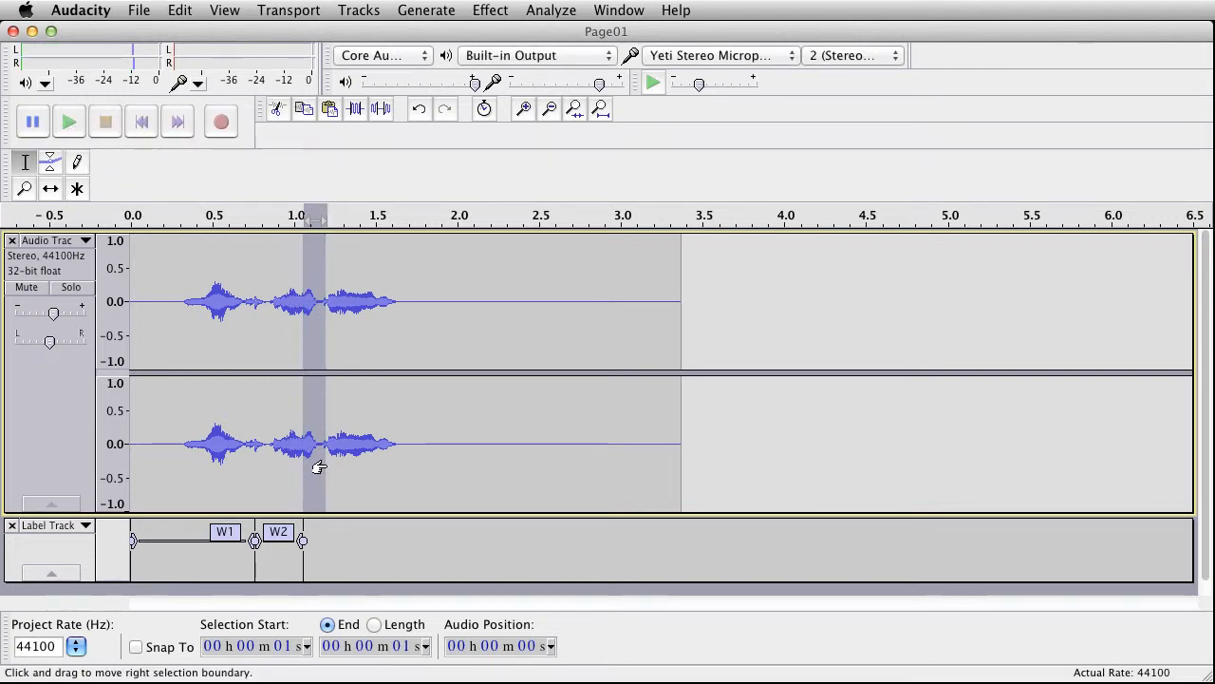
{"action": "key", "text": "super+b"}
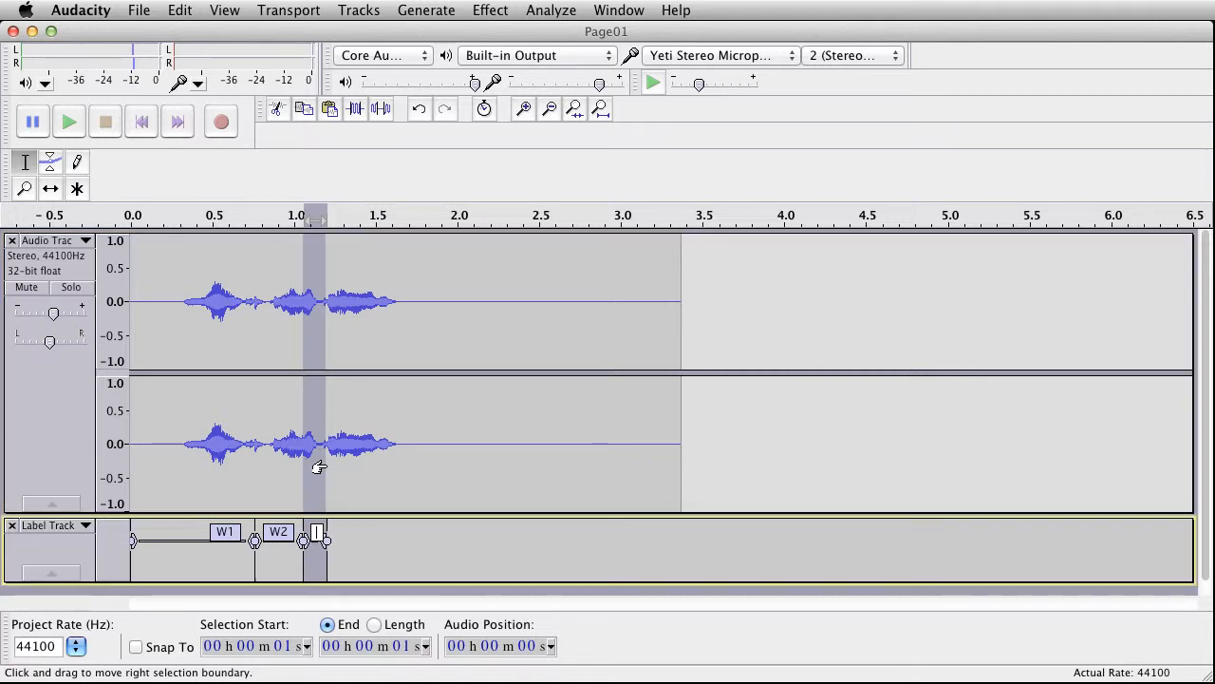
{"action": "type", "text": "W"}
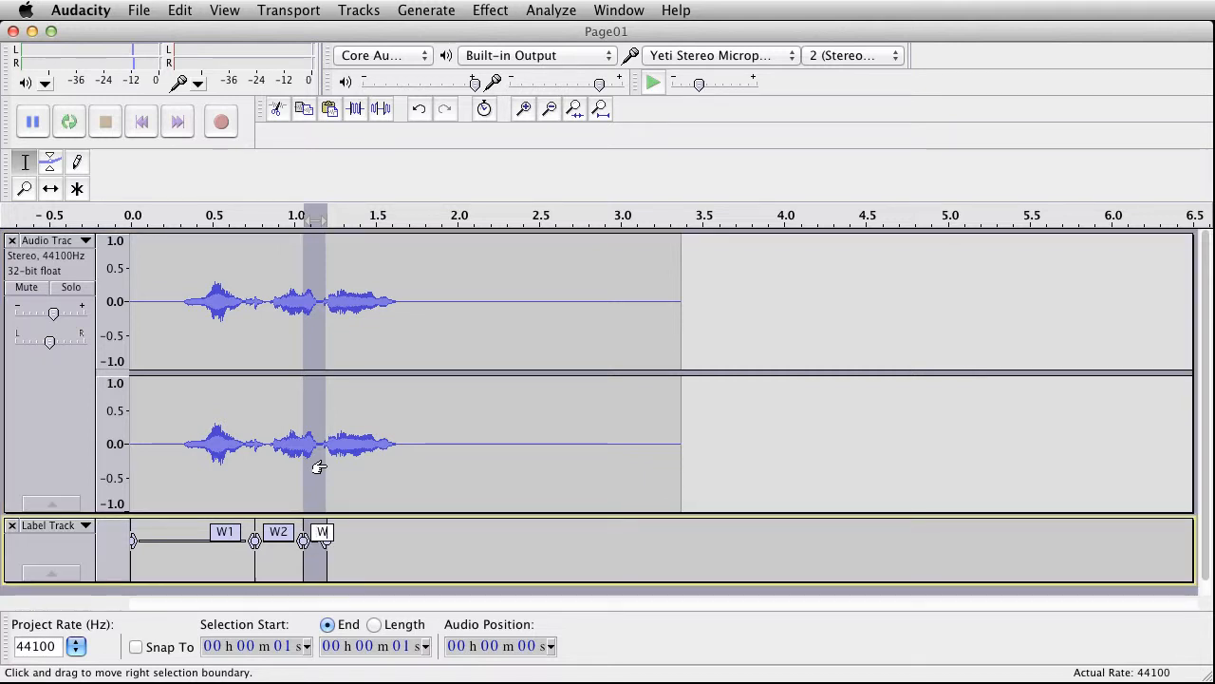
{"action": "type", "text": "3"}
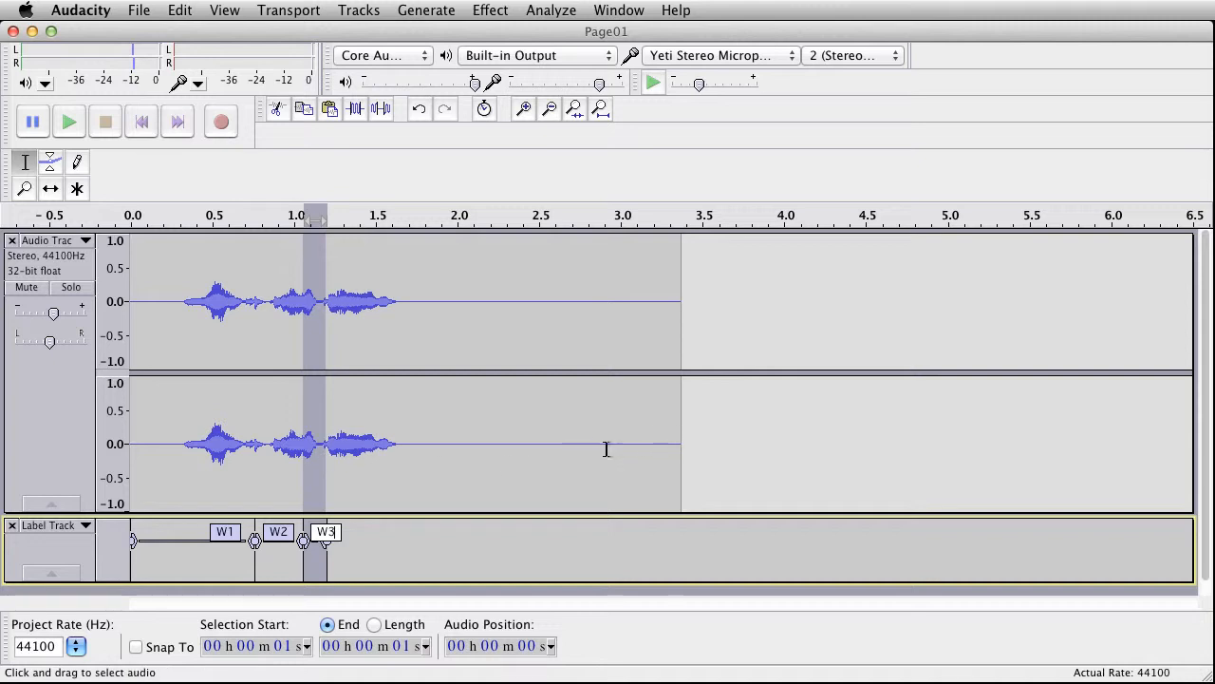
{"action": "left_click", "coordinate": [537, 446]}
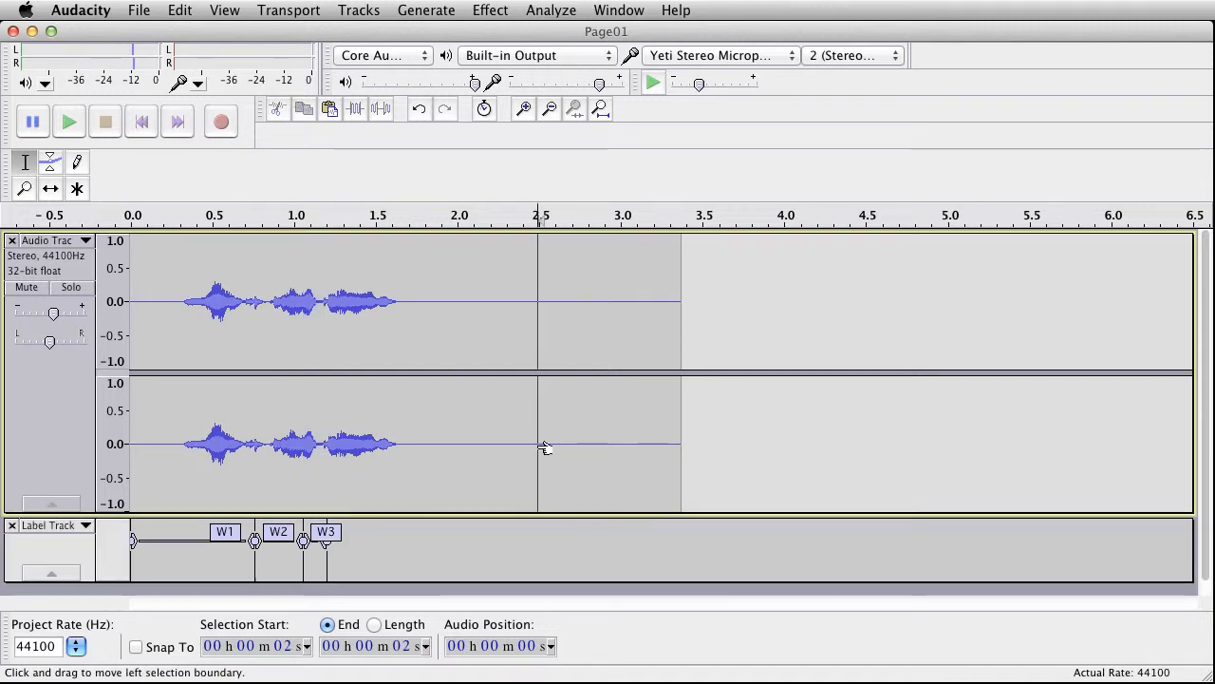
{"action": "left_click", "coordinate": [549, 434]}
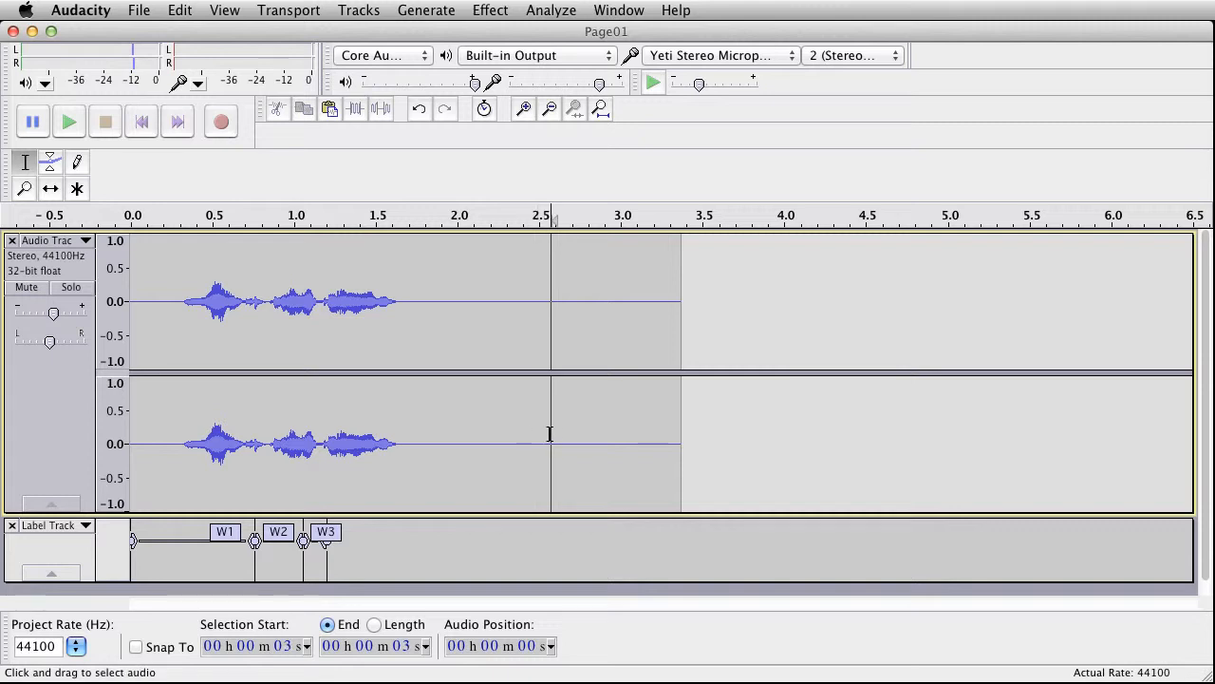
Step: Cut the trailing silence from about 2.55 s onward and label the remaining audio after W3 as W4
{"action": "left_click_drag", "start_coordinate": [549, 434], "coordinate": [681, 459]}
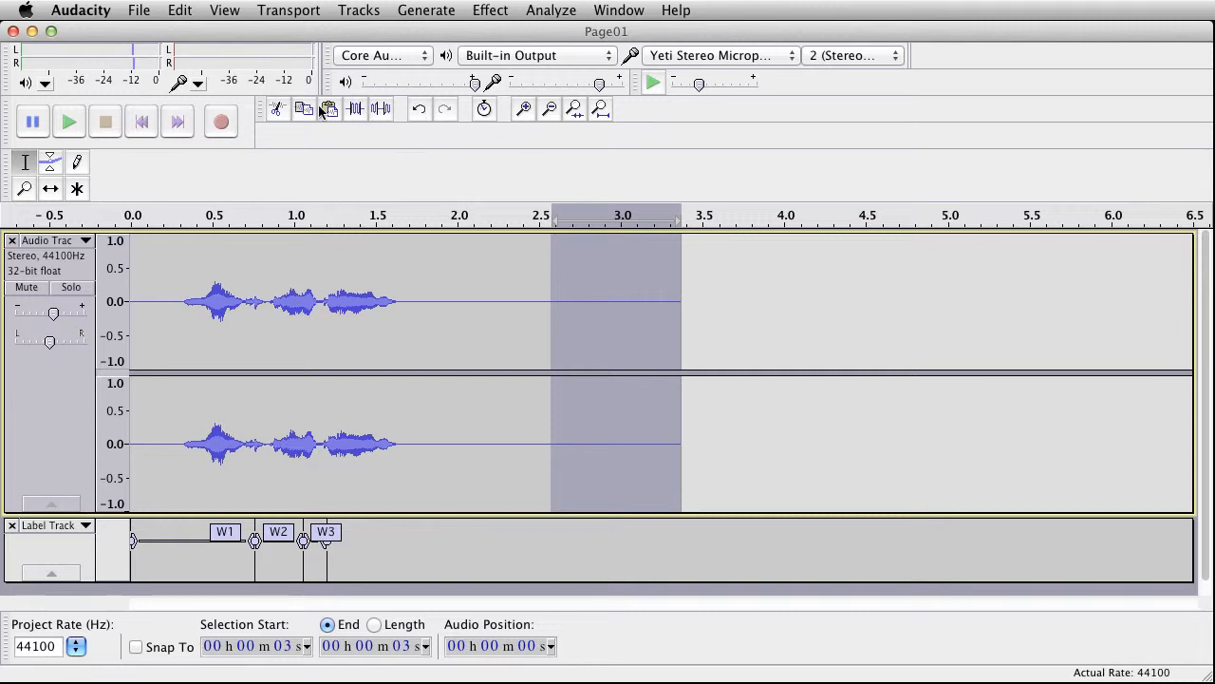
{"action": "left_click", "coordinate": [279, 108]}
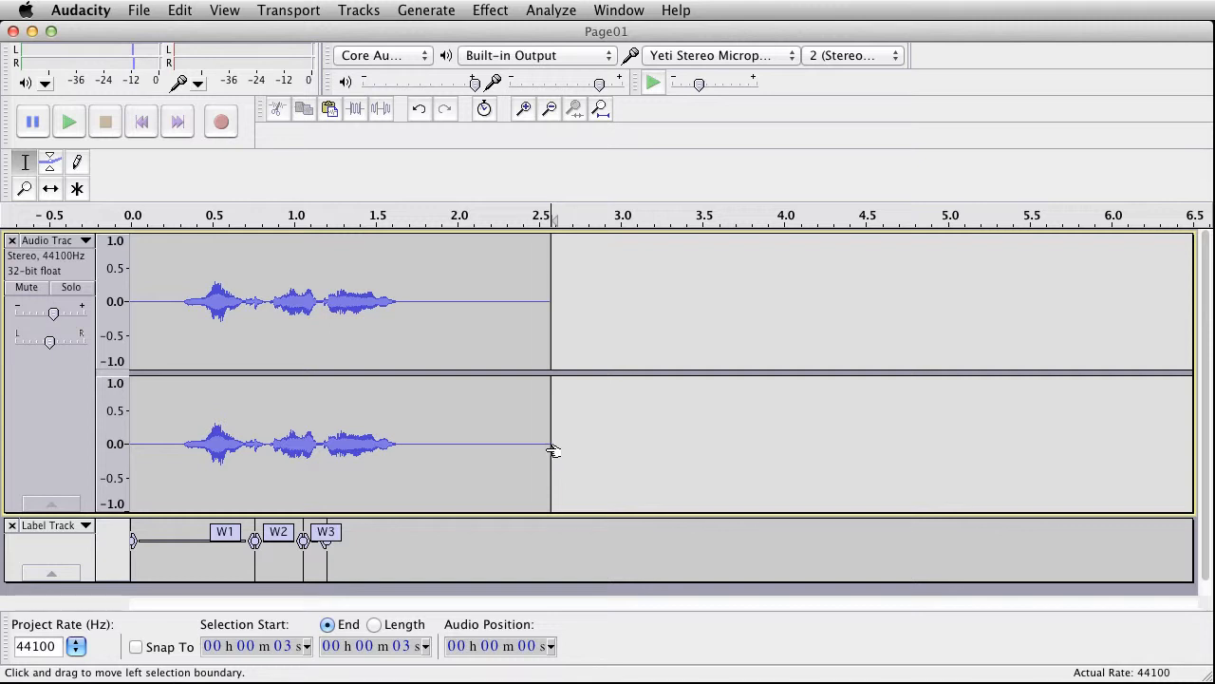
{"action": "left_click_drag", "start_coordinate": [550, 447], "coordinate": [331, 453]}
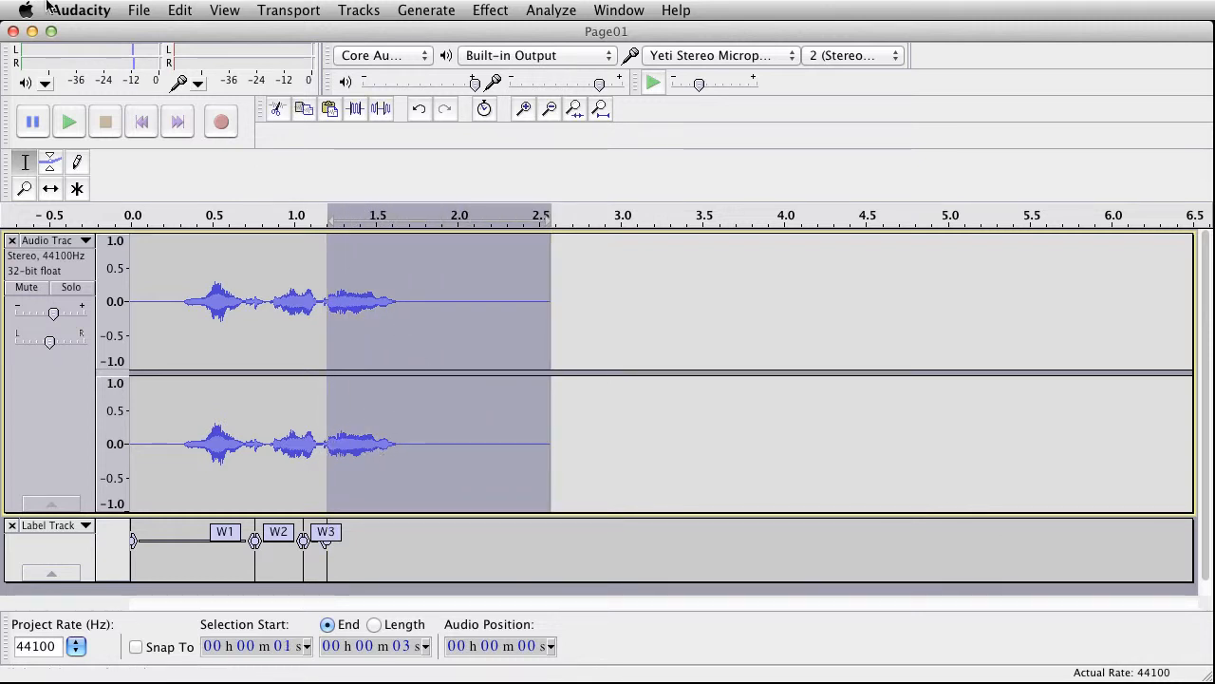
{"action": "key", "text": "super+b"}
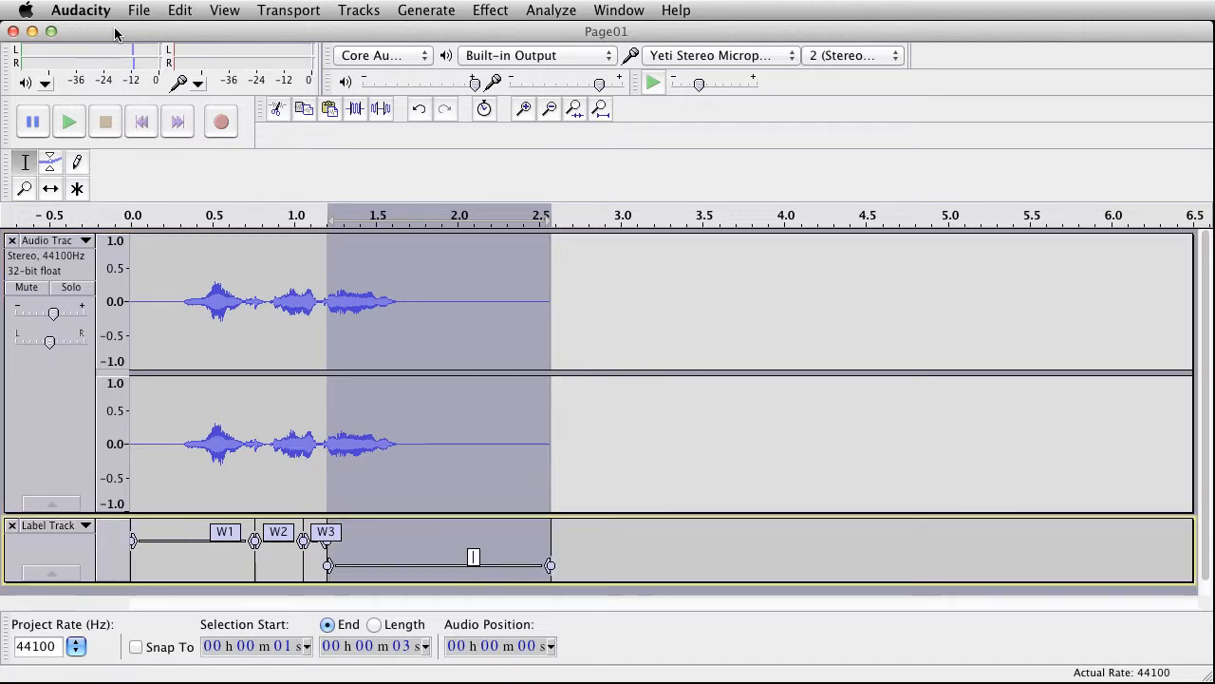
{"action": "type", "text": "W4"}
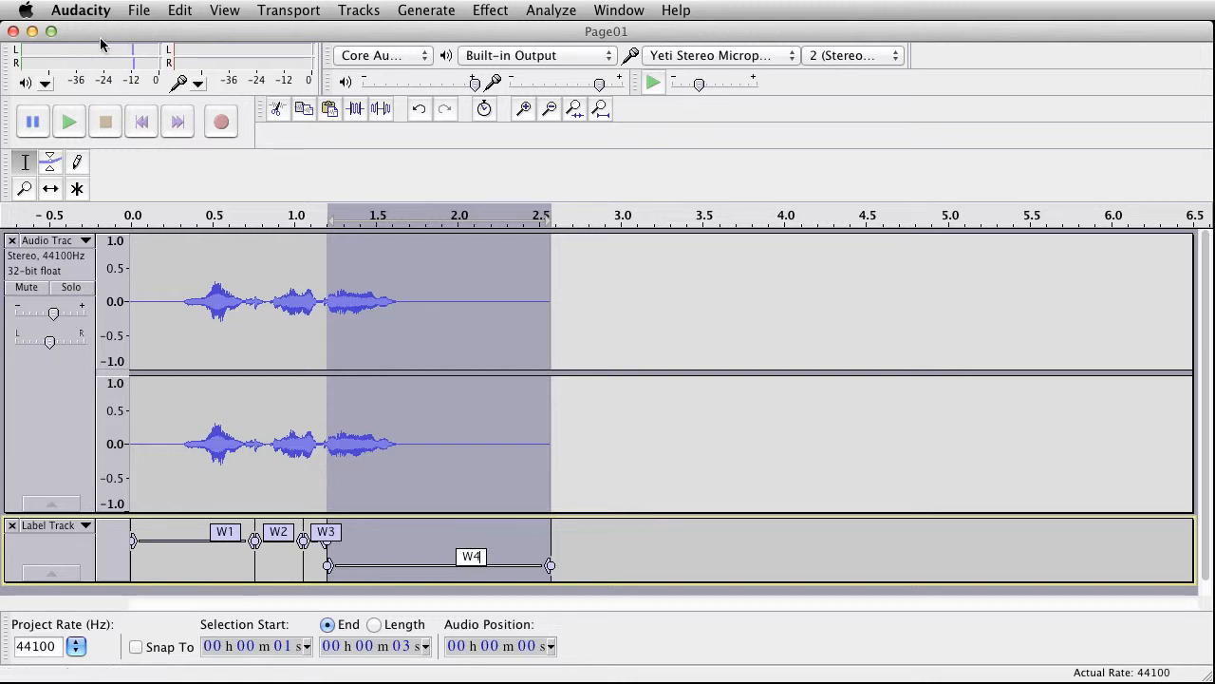
Step: Export the labels as a .txt file named Page01 into the Test folder on the Desktop
{"action": "left_click", "coordinate": [141, 11]}
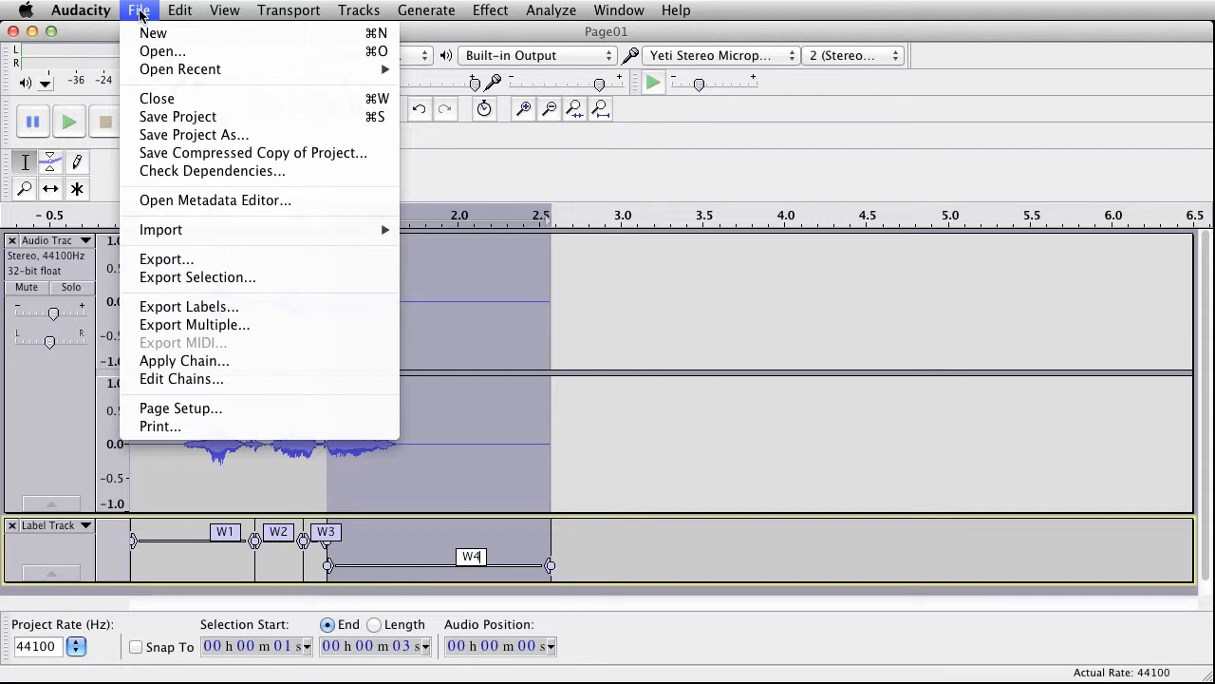
{"action": "left_click", "coordinate": [185, 307]}
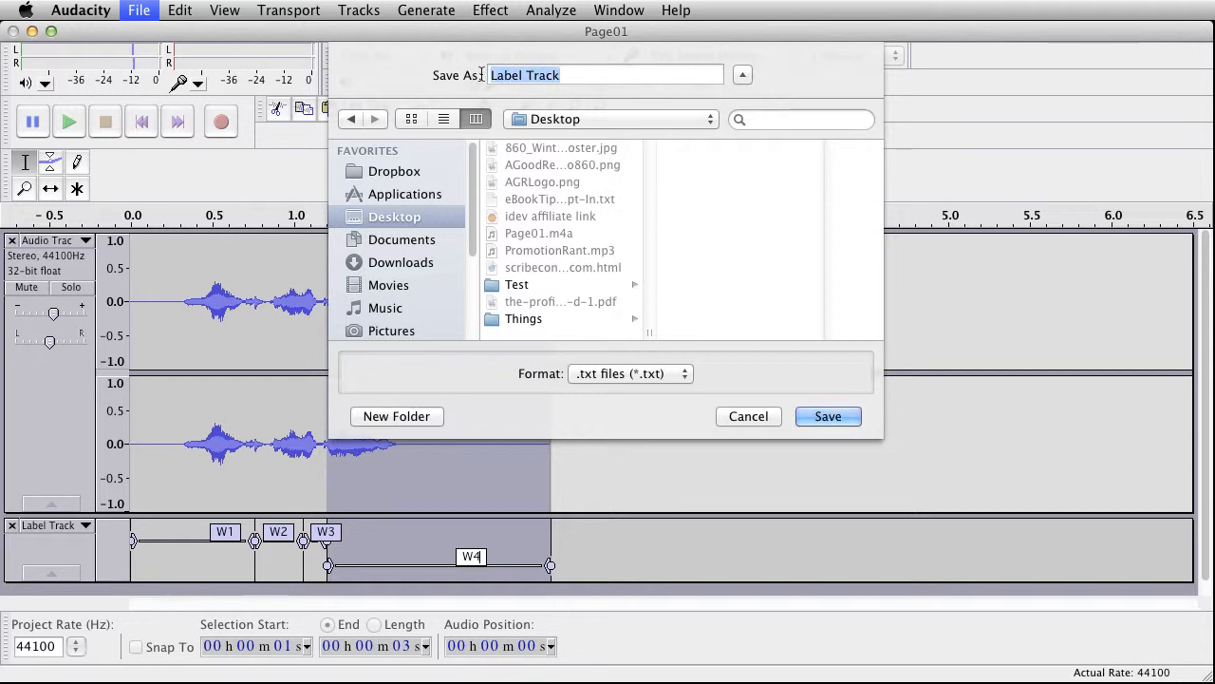
{"action": "type", "text": "P"}
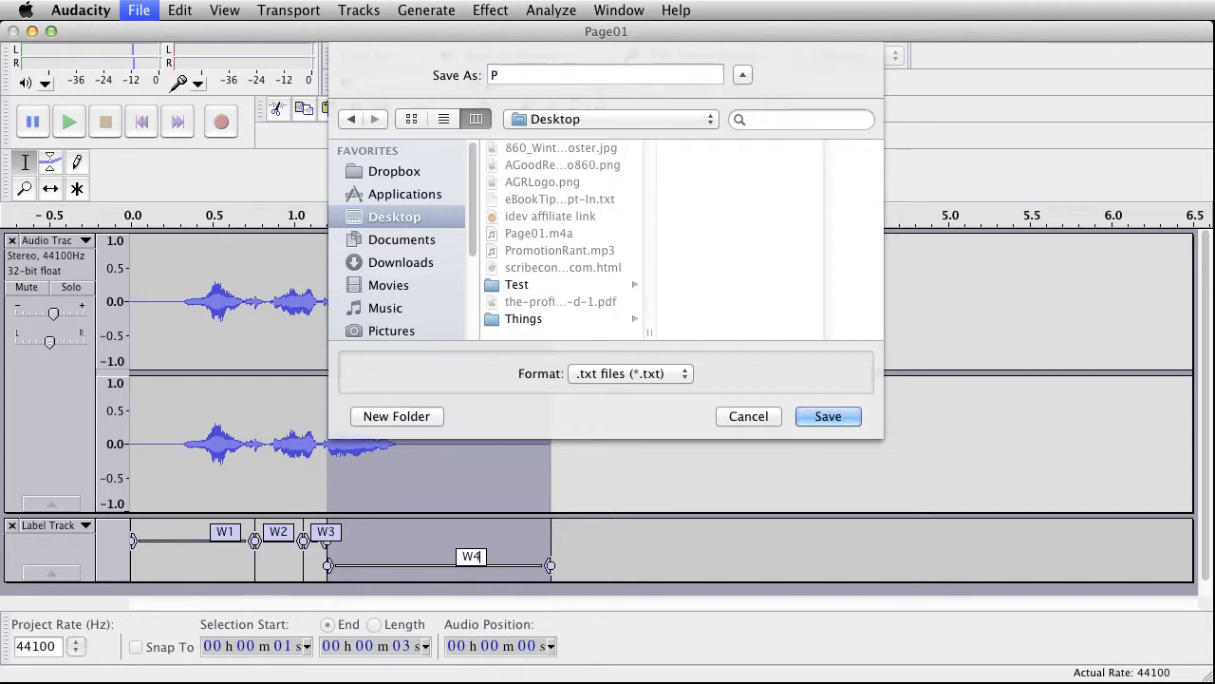
{"action": "type", "text": "age01"}
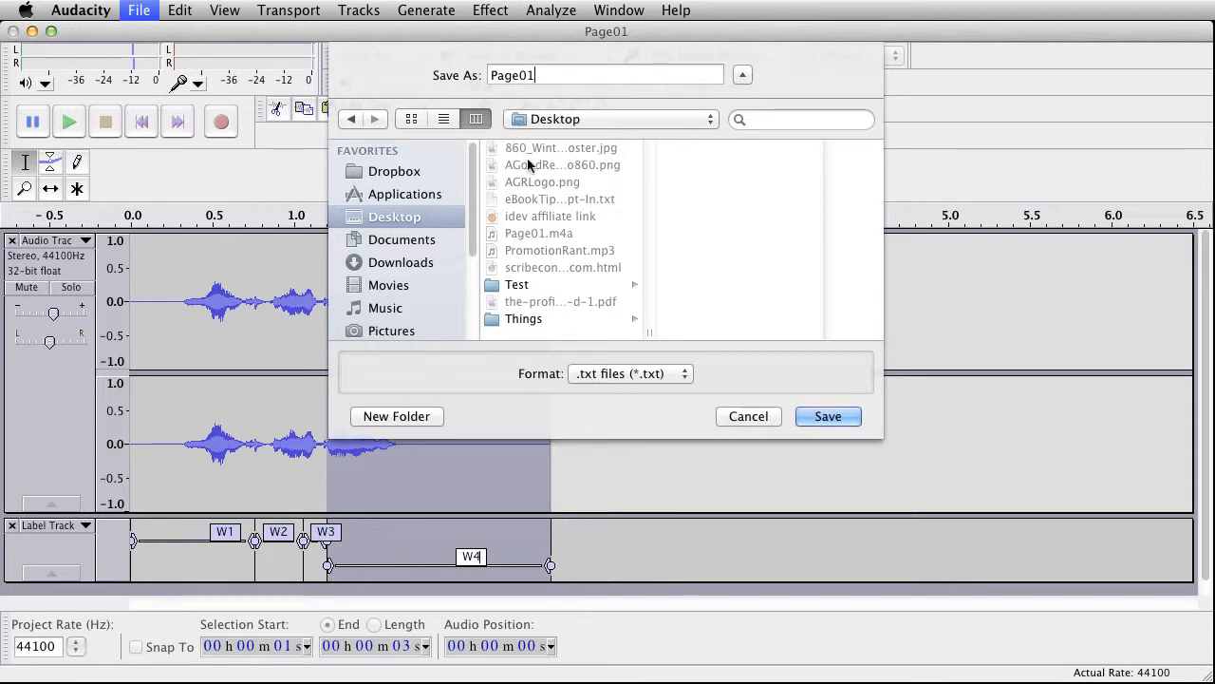
{"action": "left_click", "coordinate": [490, 285]}
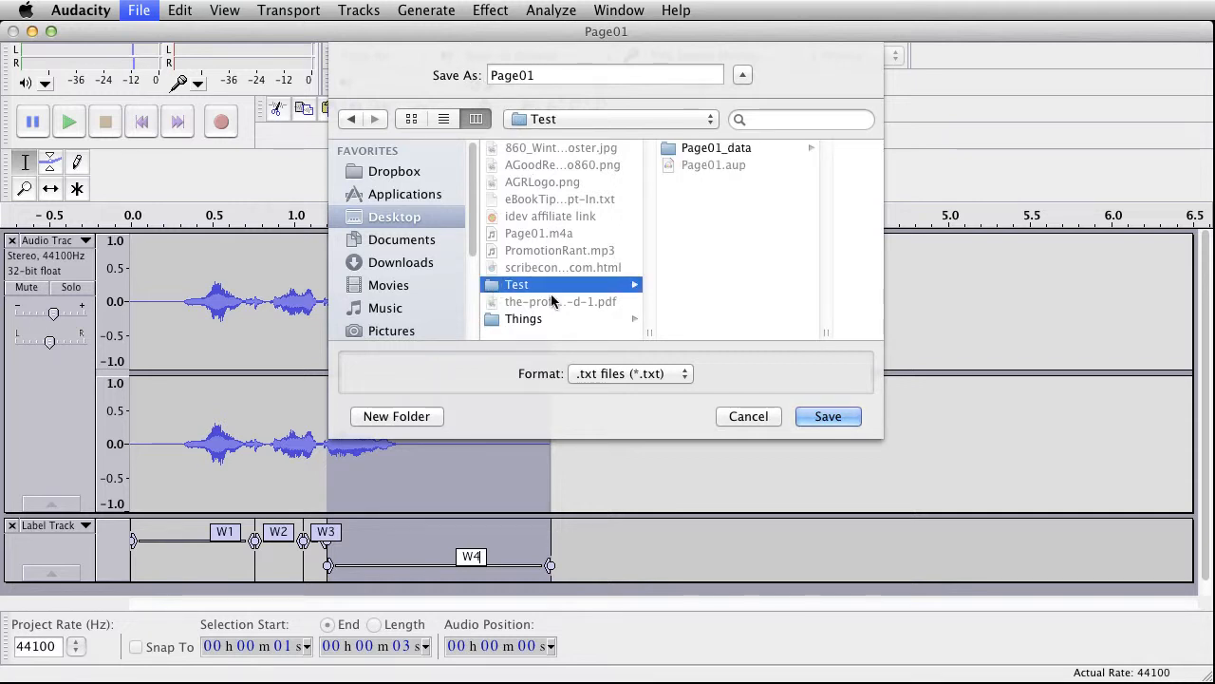
{"action": "left_click", "coordinate": [826, 418]}
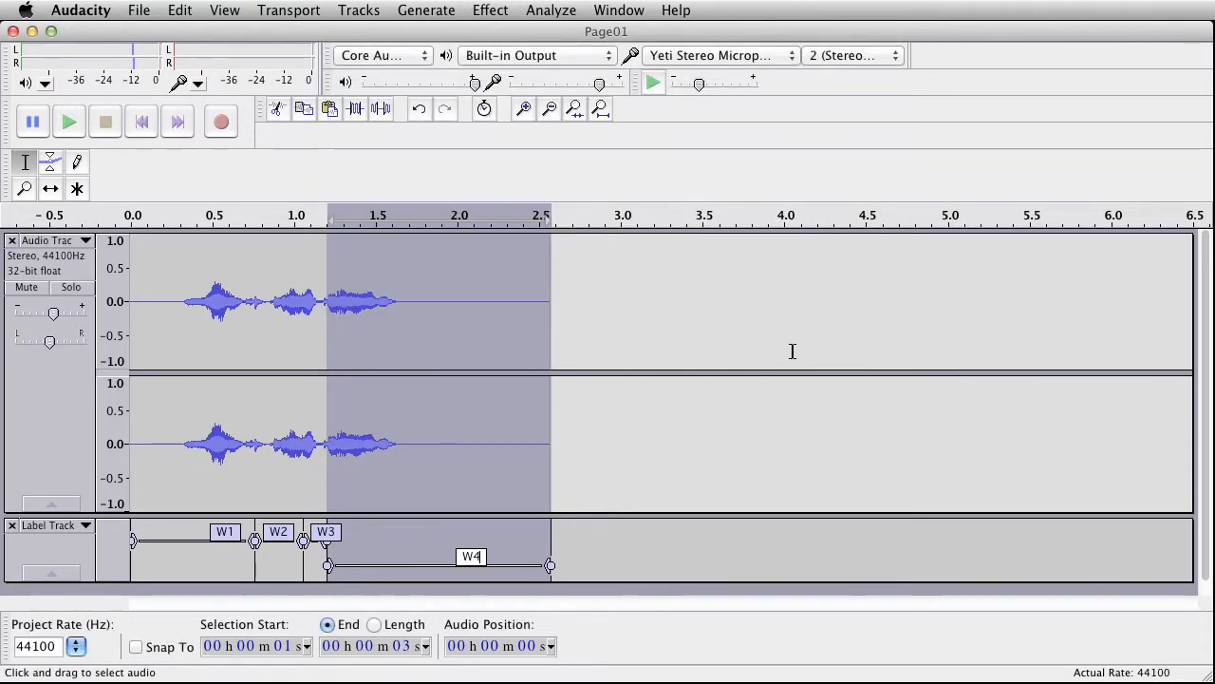